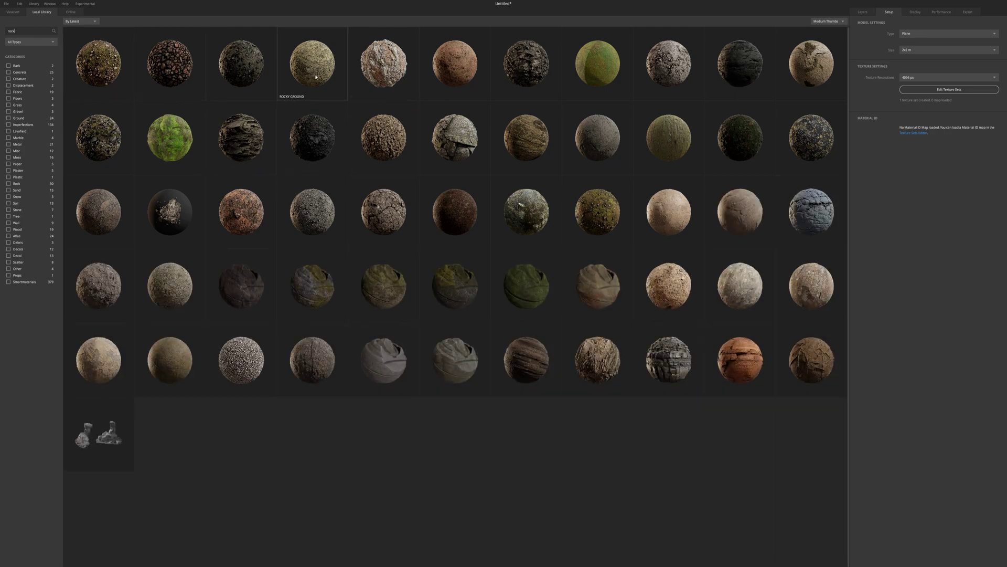
Add the Mossy Beach Rocks and Chipped Mossy Rock materials from the local library as stacked layers on the plane
double_click(238, 75)
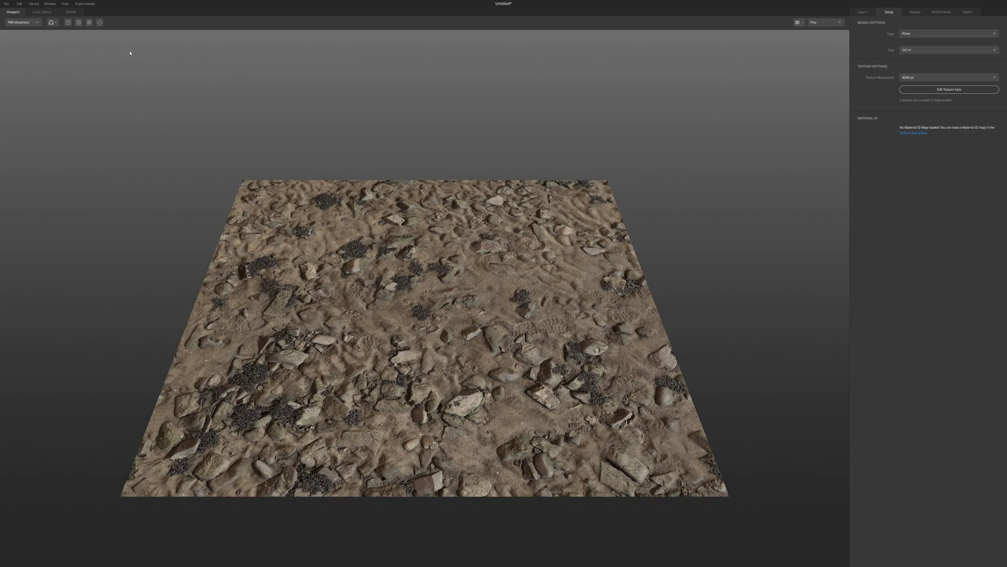
click(42, 11)
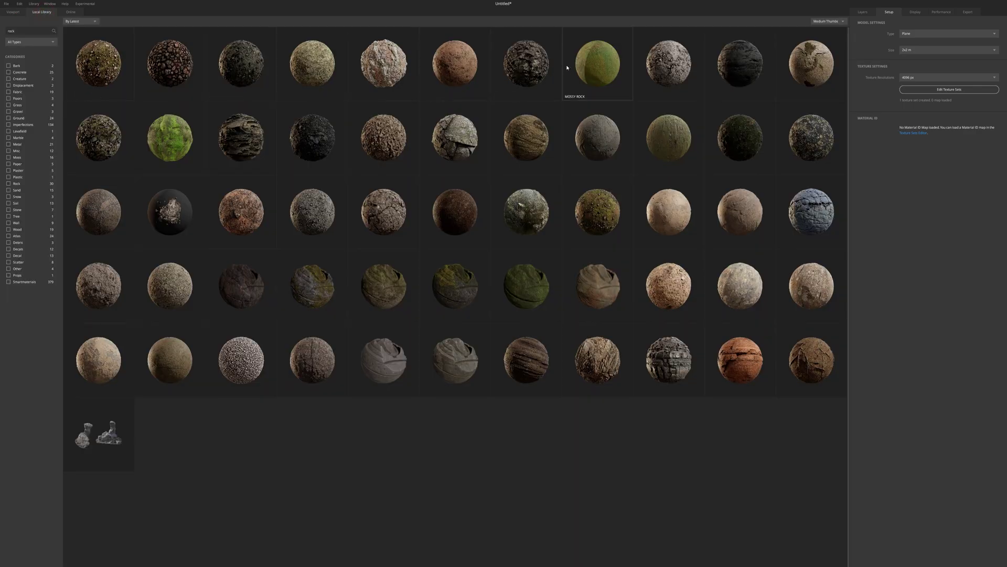
double_click(523, 68)
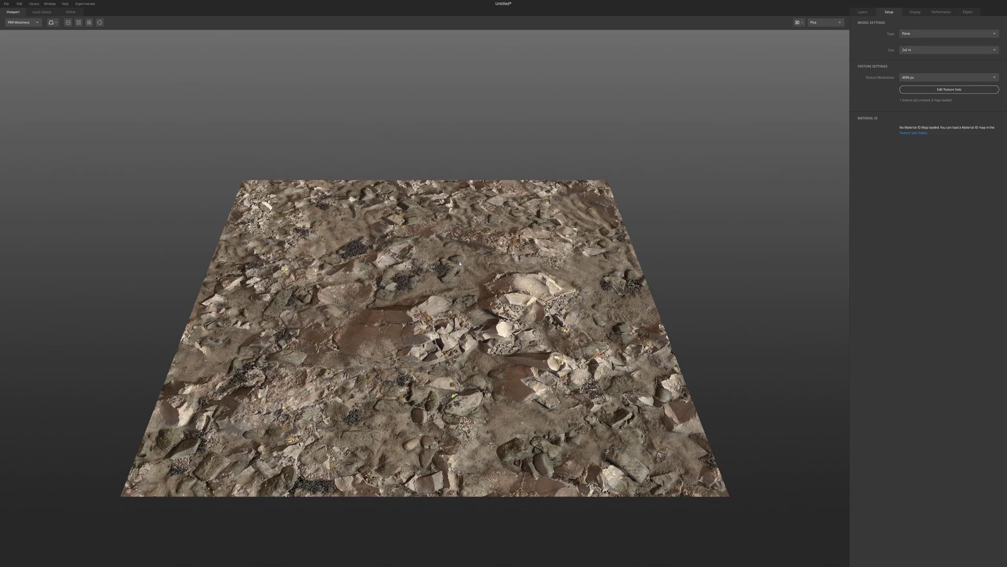
Adjust the Chipped Mossy Rock layer's blend Height to 0.299
click(864, 12)
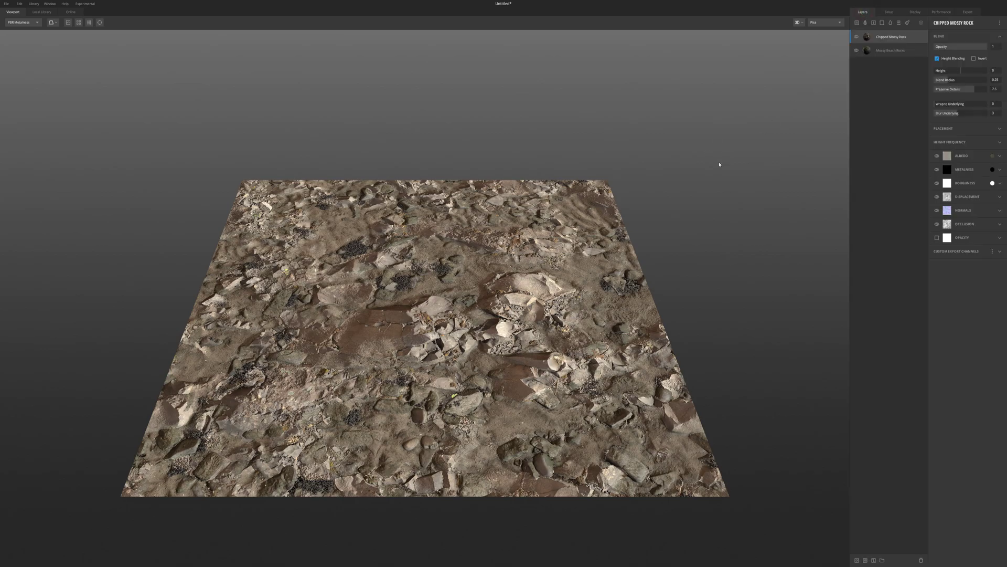
scroll(617, 209, up, 3)
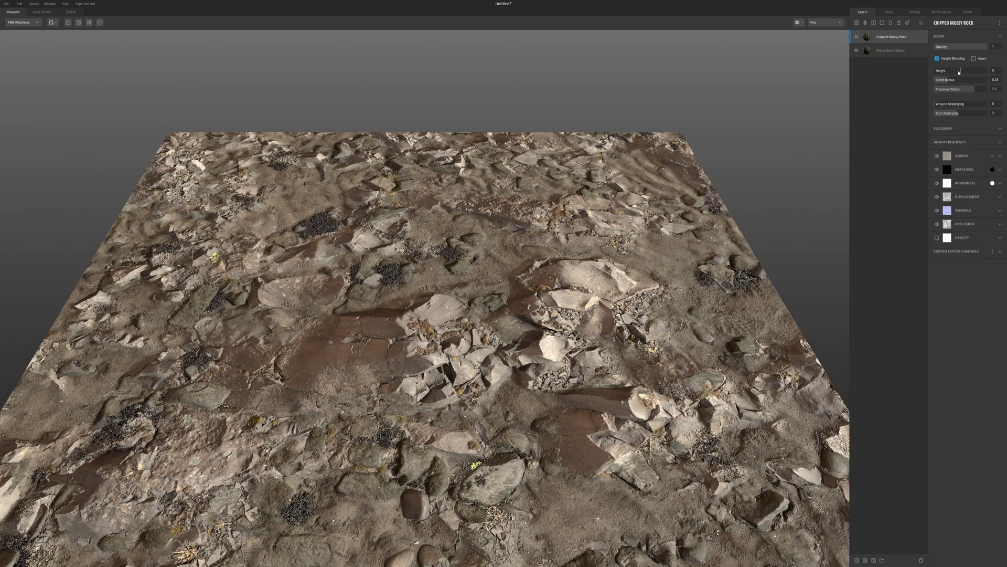
drag(961, 71, 957, 77)
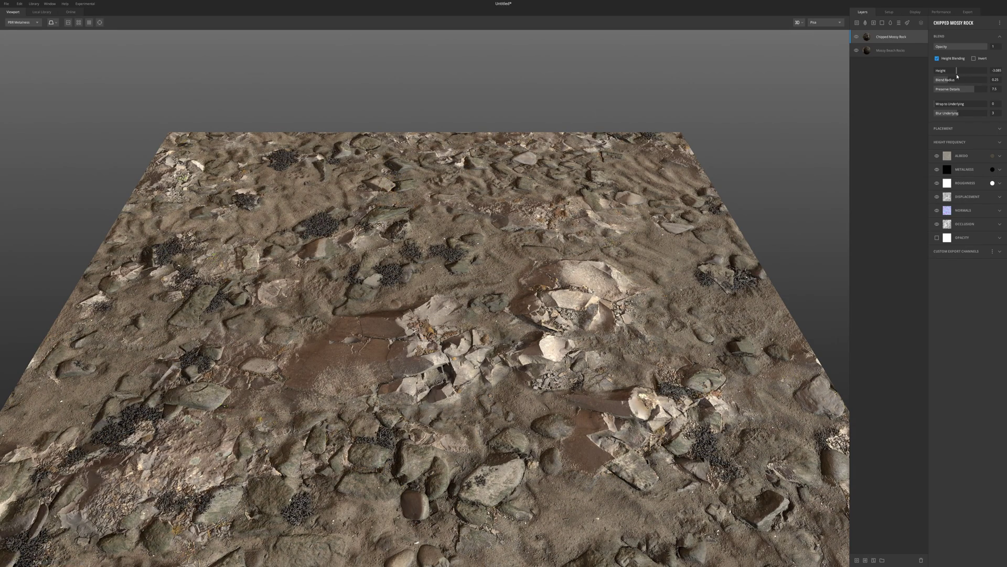
Slightly lower the Mossy Beach Rocks layer's blend Height and reduce its Blend Radius to near zero
click(900, 51)
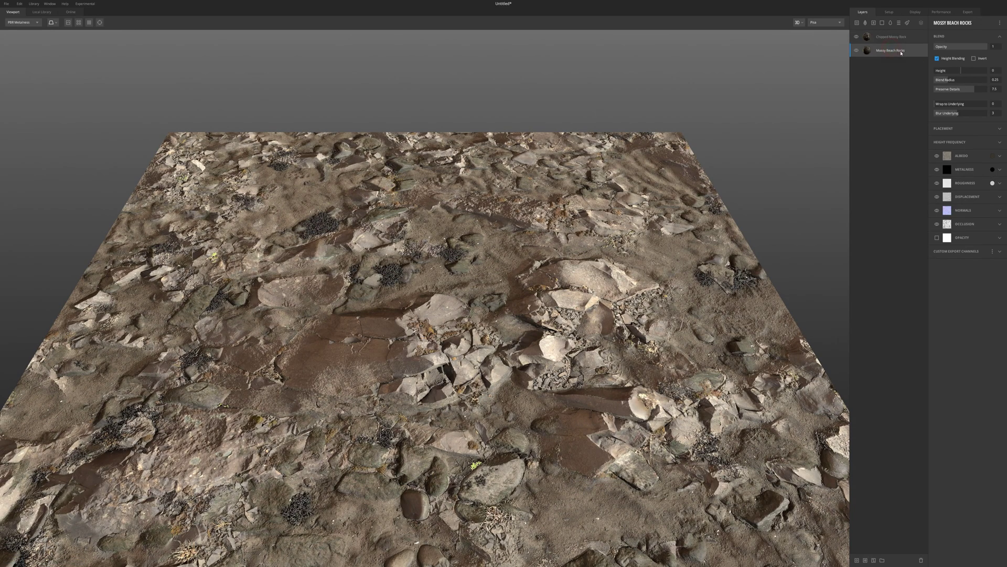
drag(961, 72, 938, 80)
click(976, 79)
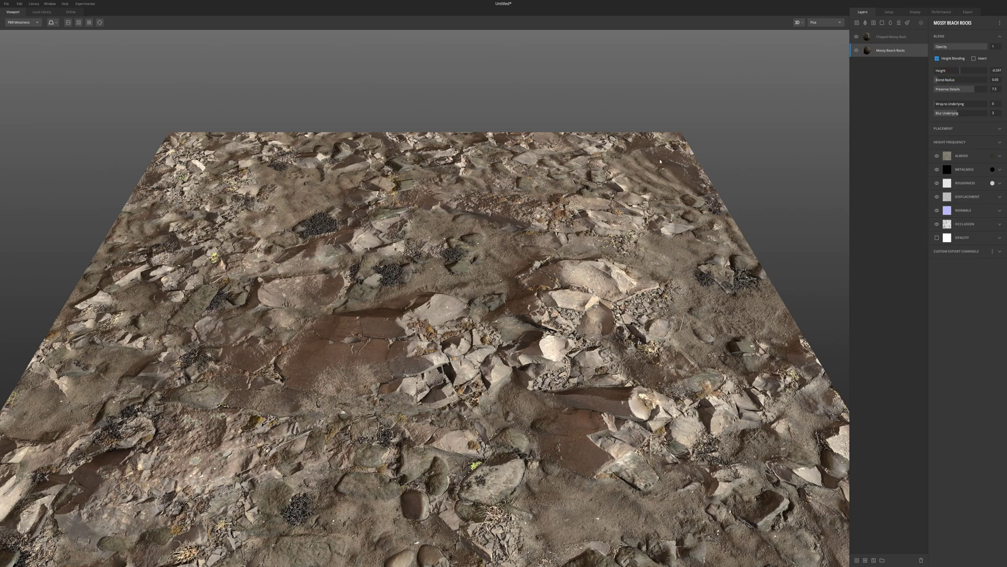
Set the Chipped Mossy Rock layer's Blend Radius to 0.323 and lower its Preserve Details to about 4.8
scroll(557, 206, up, 3)
scroll(557, 206, up, 3)
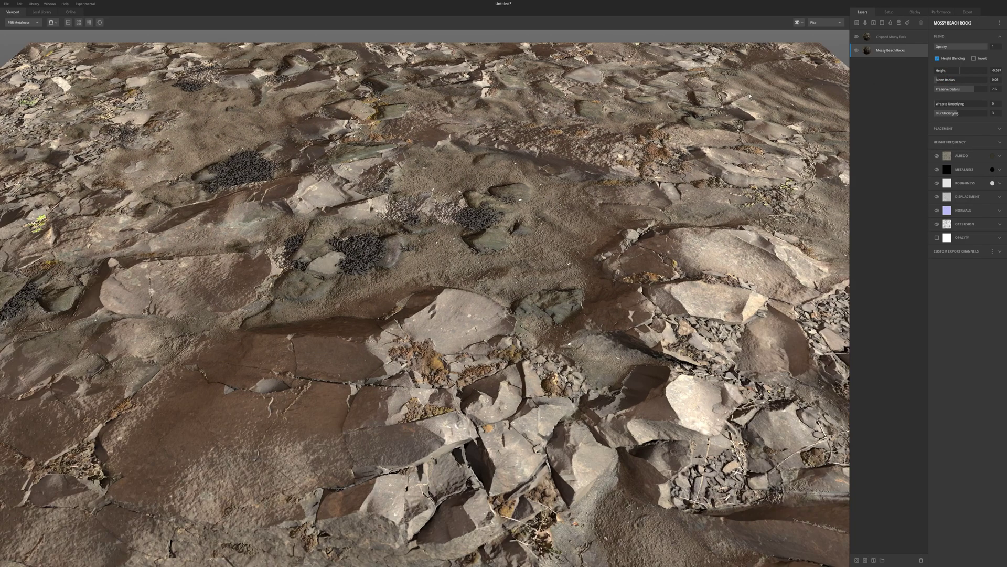
click(891, 36)
scroll(558, 149, up, 1)
scroll(557, 149, up, 2)
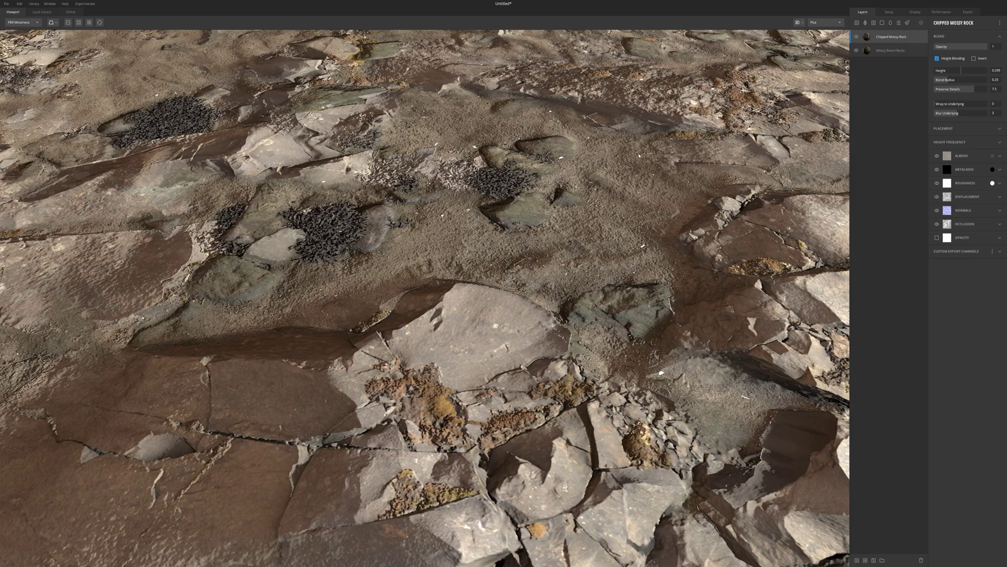
alt+right_drag(640, 155, 553, 211)
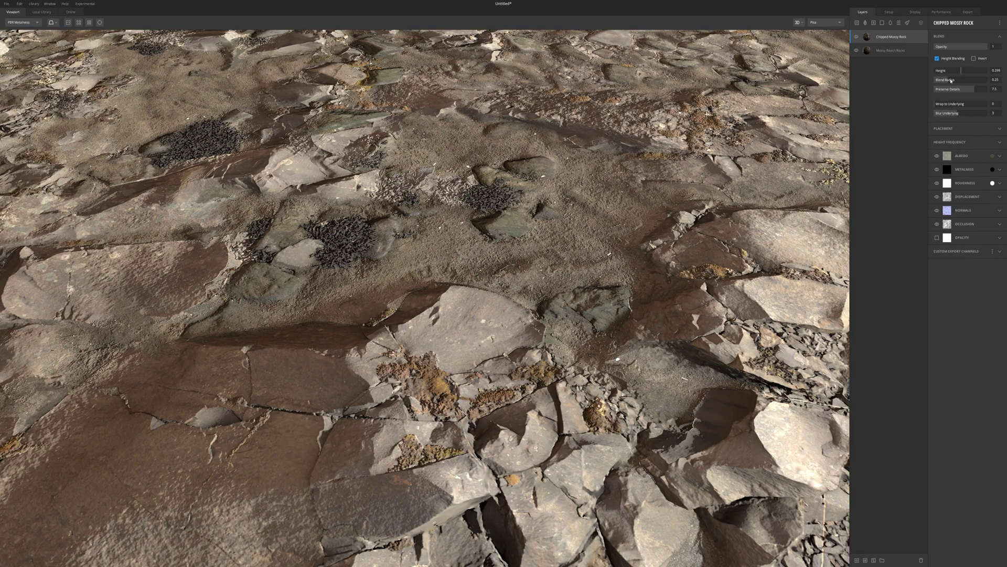
mouse_move(954, 79)
mouse_down()
mouse_move(917, 88)
mouse_move(957, 84)
mouse_up()
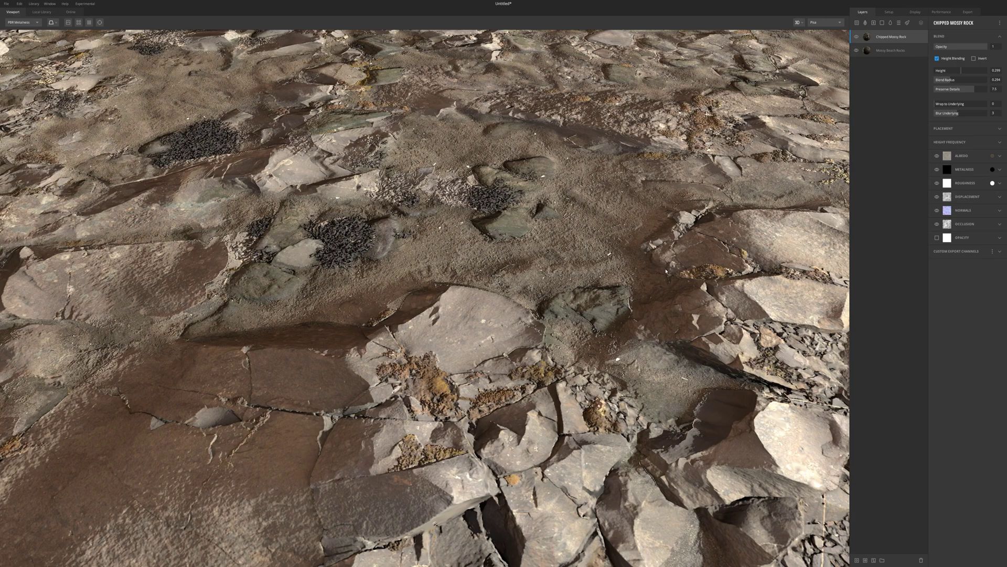
mouse_move(947, 83)
mouse_down()
mouse_move(926, 95)
mouse_move(980, 89)
mouse_move(960, 93)
mouse_up()
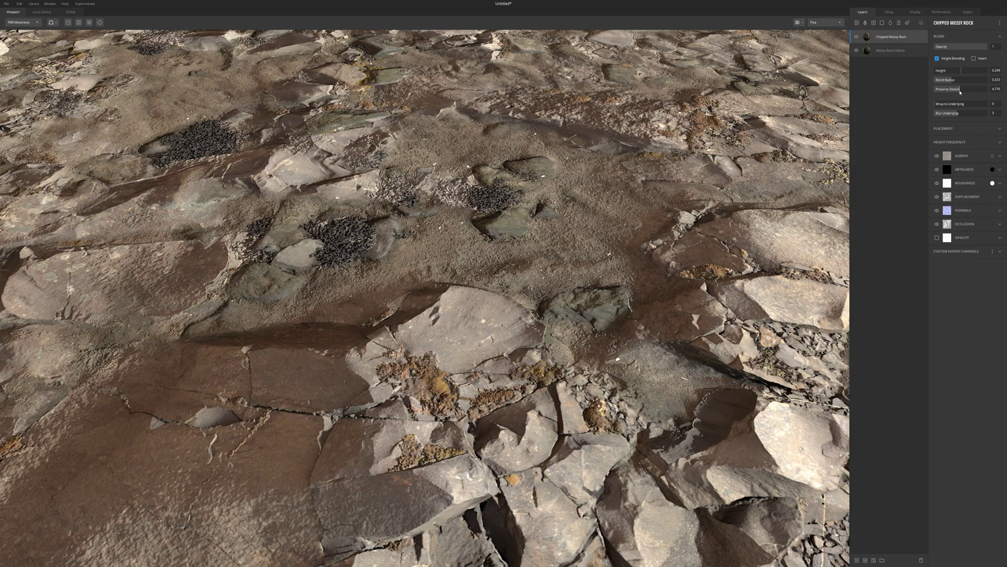
Give the Chipped Mossy Rock layer a very small Wrap to Underlying value and check the blend across the whole plane
click(950, 104)
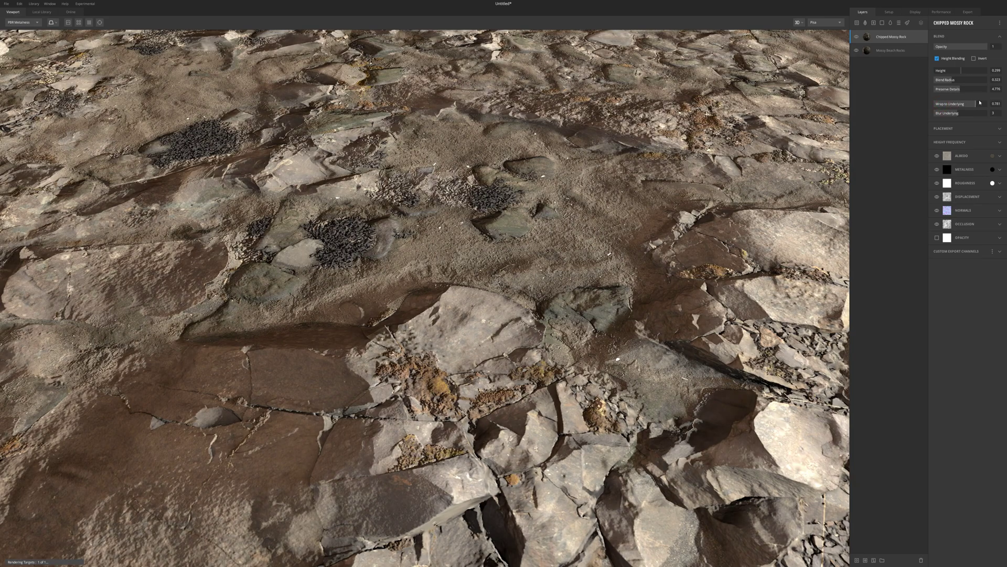
mouse_move(950, 104)
mouse_down()
mouse_move(967, 105)
mouse_move(940, 108)
mouse_up()
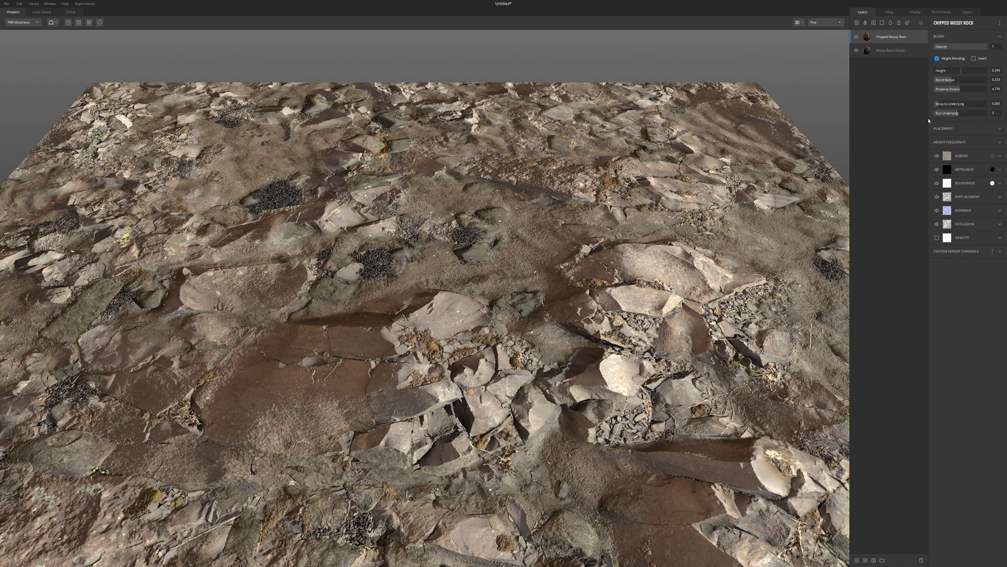
scroll(653, 202, down, 2)
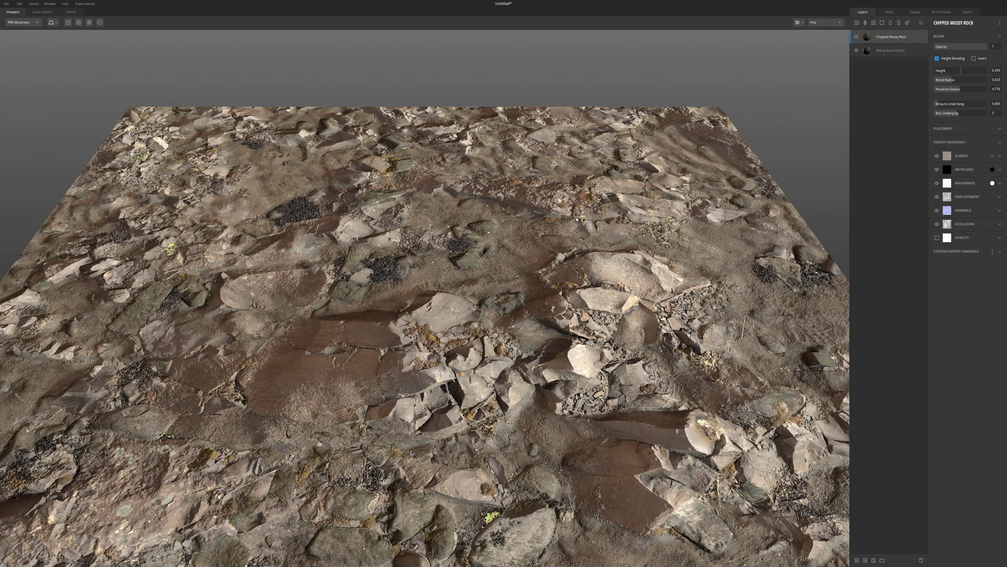
scroll(576, 220, down, 2)
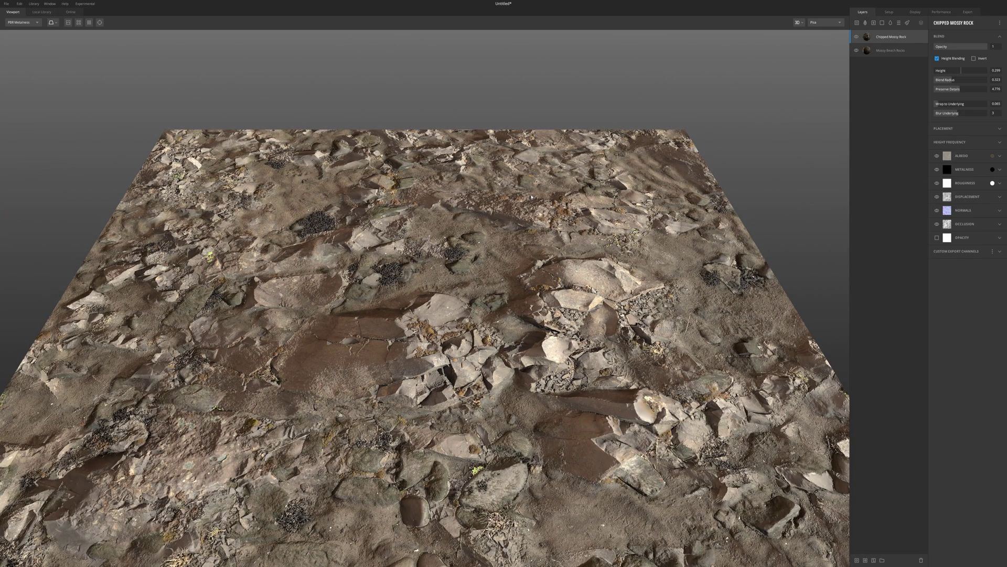
scroll(470, 197, down, 2)
scroll(452, 186, down, 2)
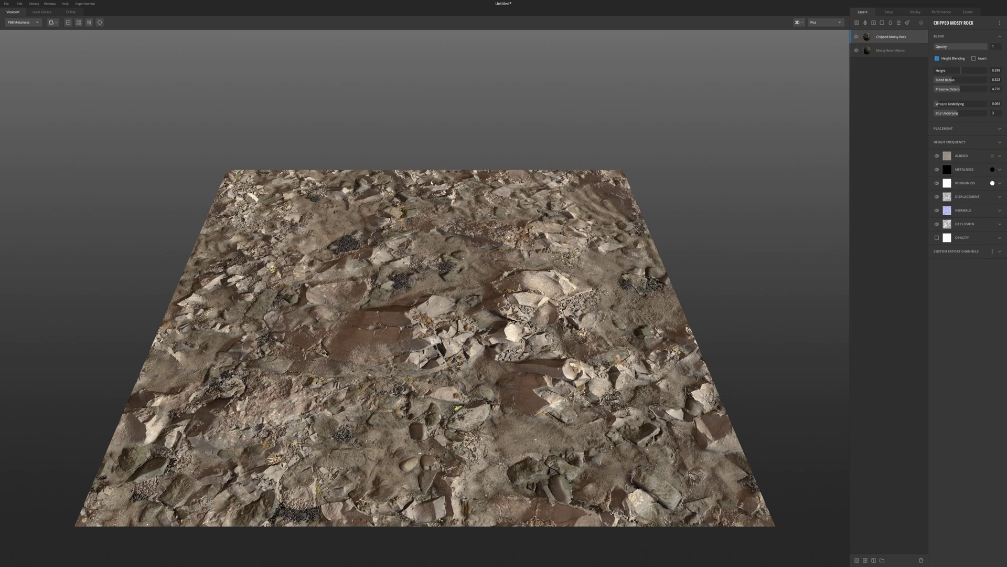
Add the Rocky Ground material as the top layer and set its Height to -1.294, Blend Radius to 0.31 and Preserve Details to 5.174
click(45, 12)
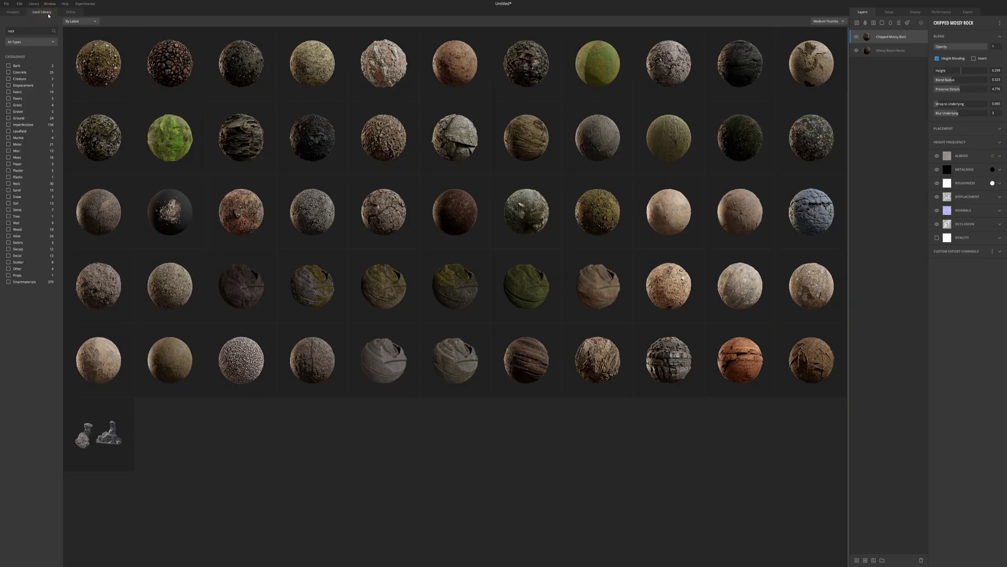
click(313, 72)
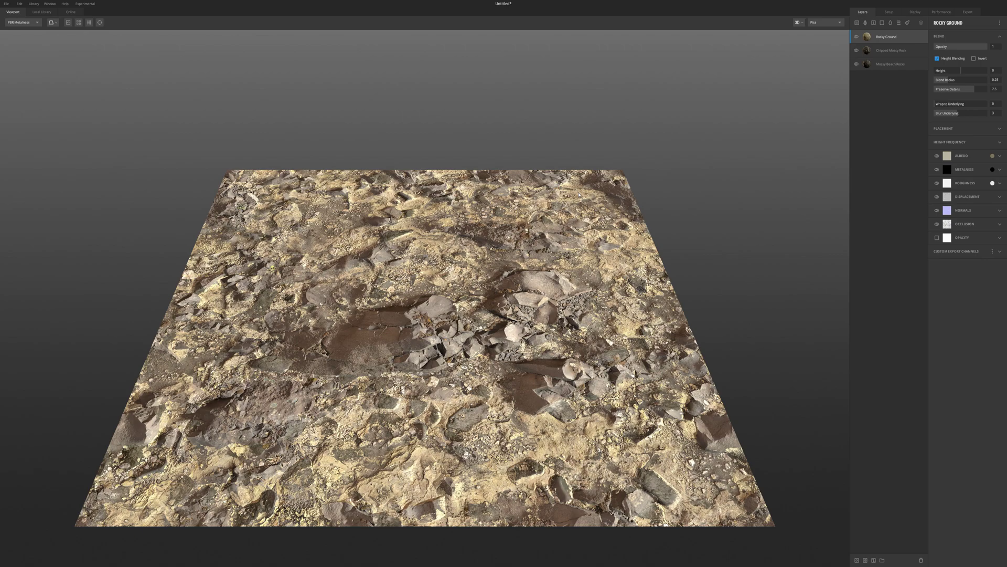
scroll(579, 194, up, 3)
scroll(626, 188, down, 2)
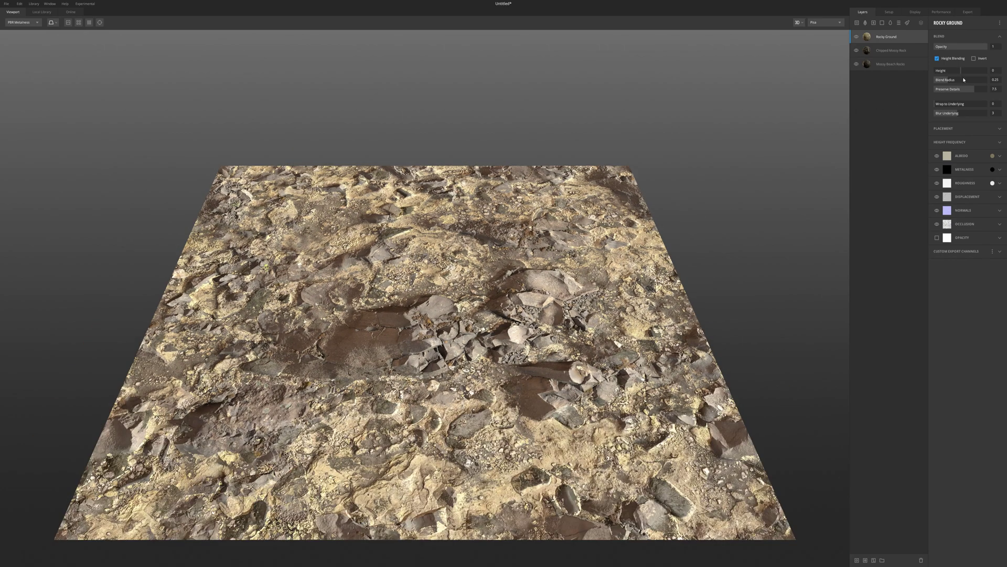
drag(962, 70, 959, 71)
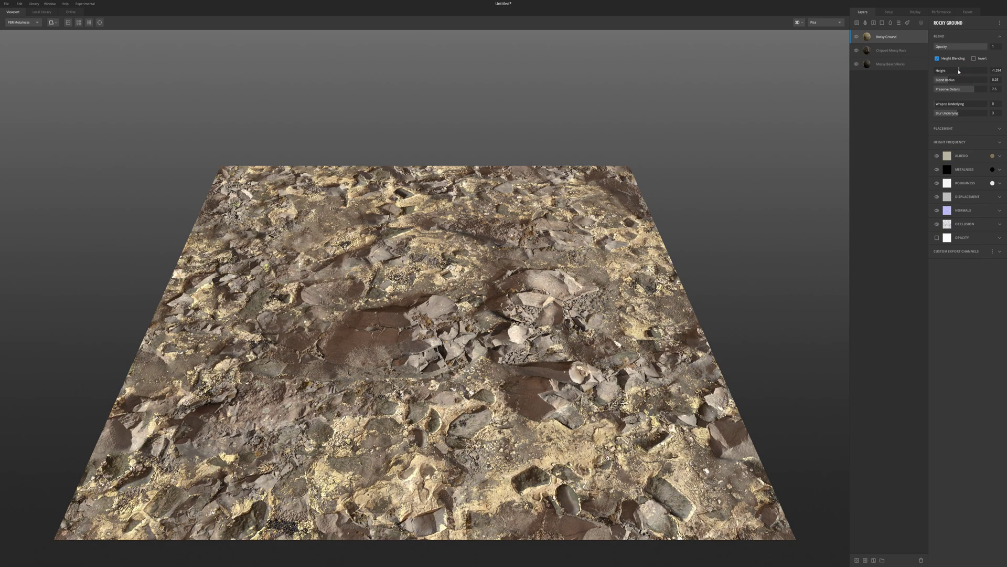
drag(948, 82, 962, 90)
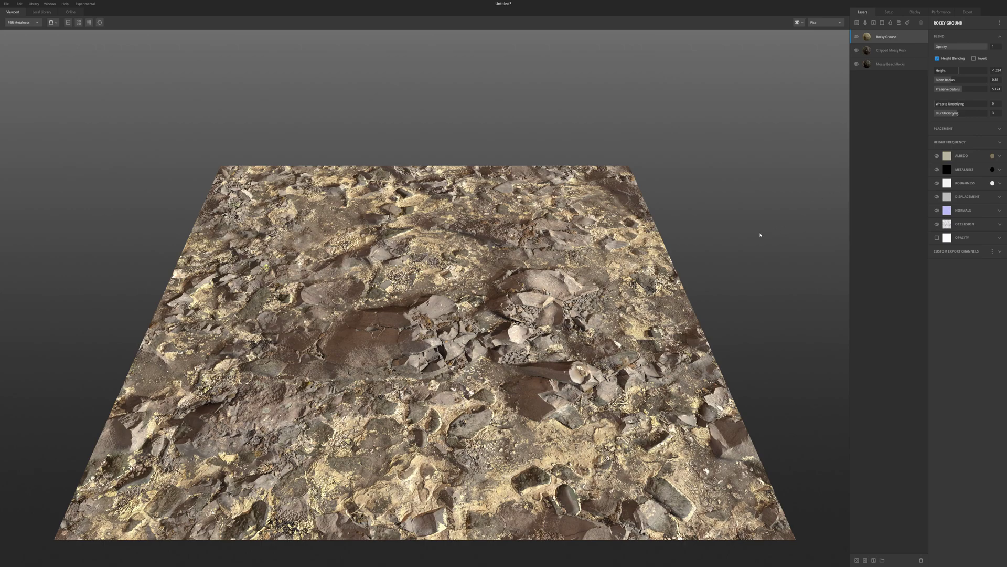
Change the Rocky Ground layer's albedo tint to a dark, saturated orange-brown and apply the colour
click(993, 156)
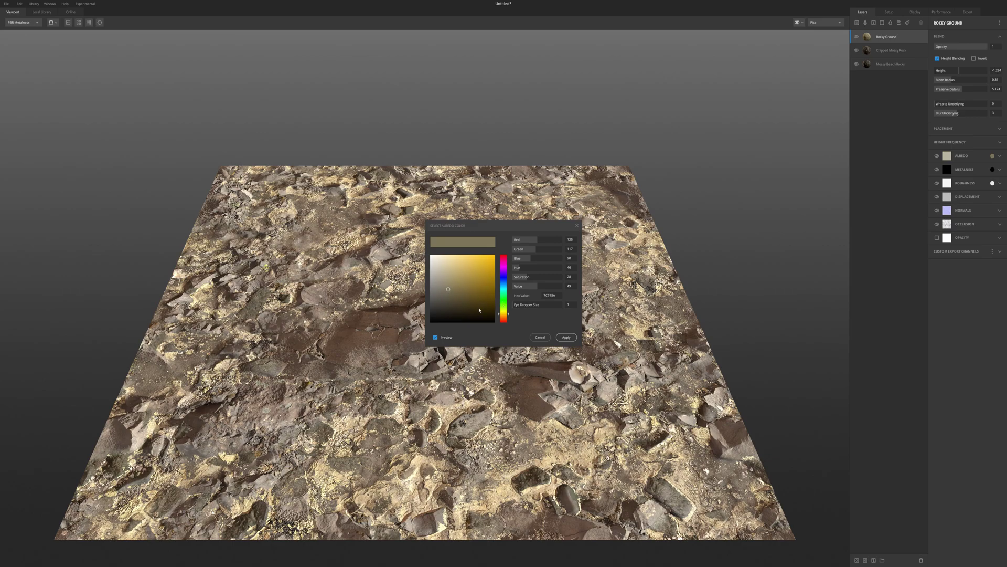
mouse_move(449, 289)
mouse_down()
mouse_move(464, 313)
mouse_move(431, 269)
mouse_move(444, 296)
mouse_up()
drag(506, 312, 506, 307)
drag(493, 304, 503, 317)
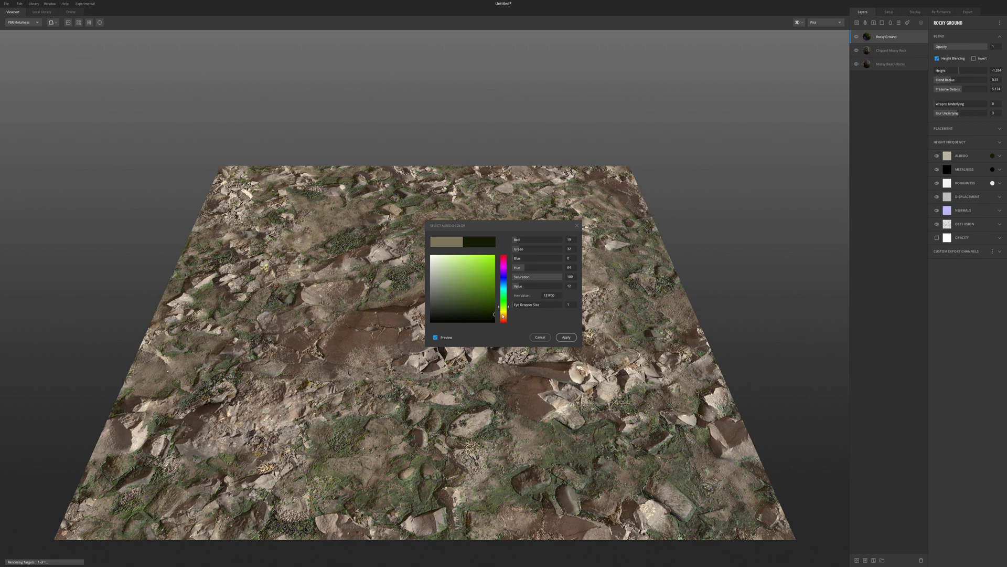
click(508, 313)
drag(507, 313, 508, 315)
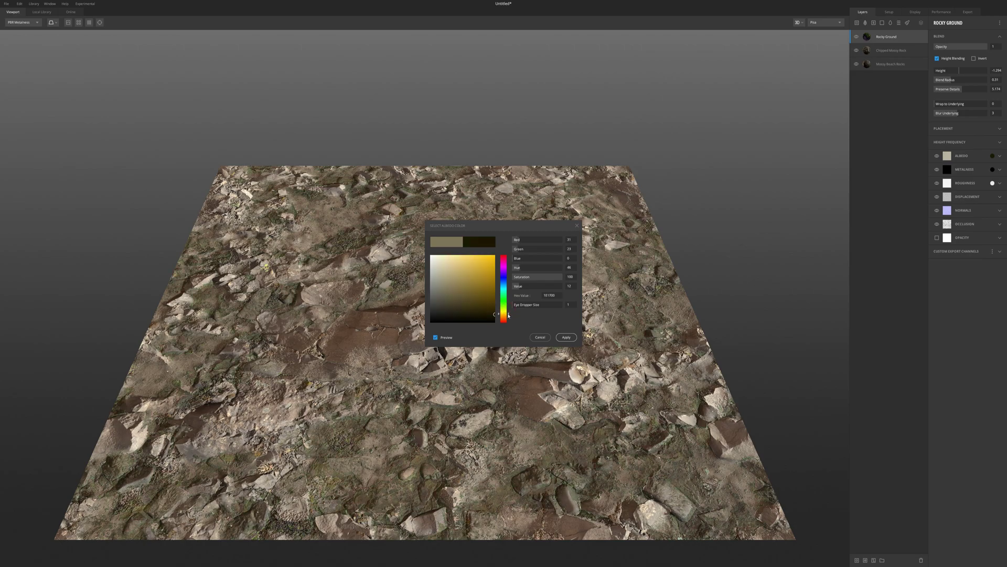
click(487, 303)
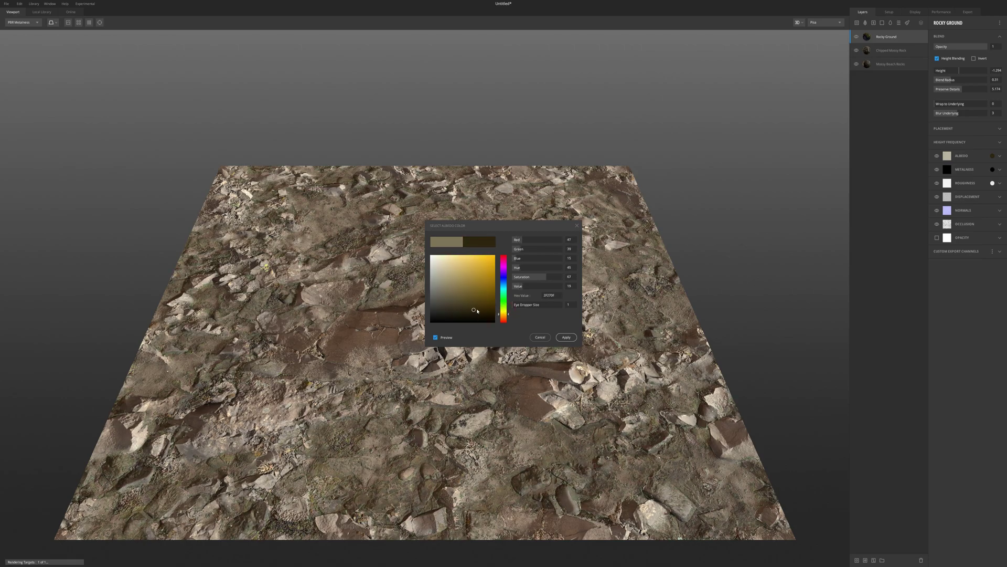
click(490, 310)
click(508, 314)
drag(508, 313, 508, 316)
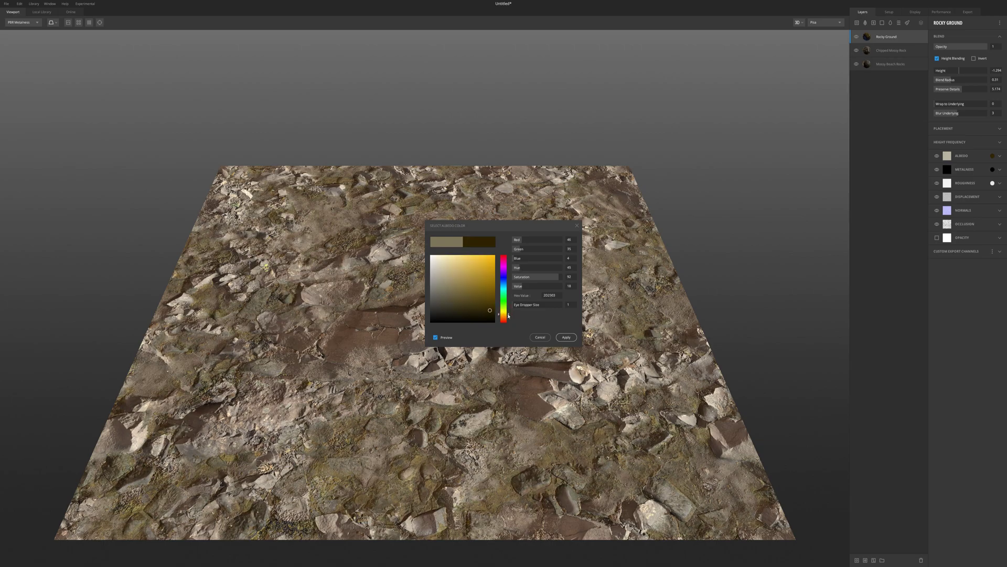
click(491, 312)
drag(489, 312, 495, 310)
click(573, 340)
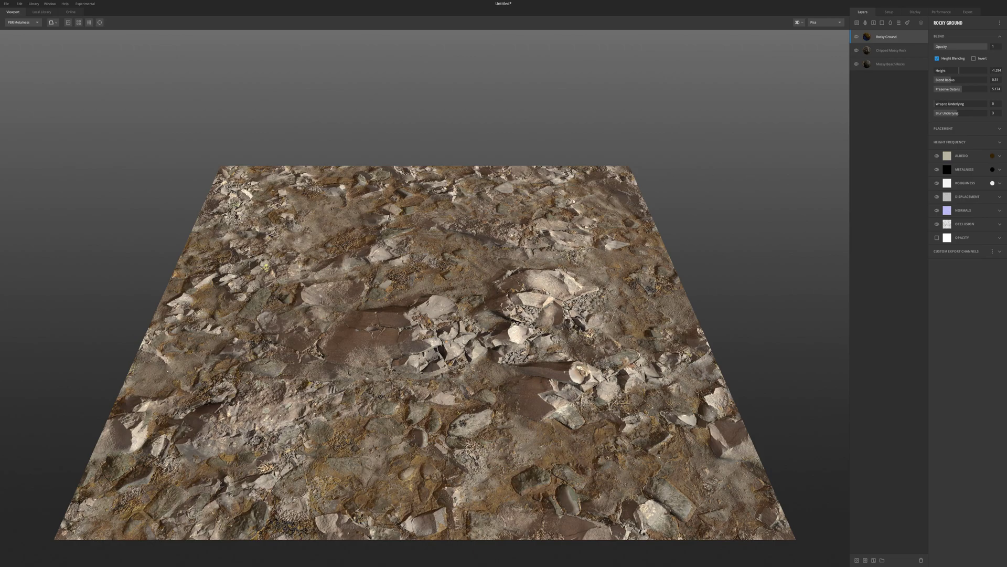
Add a liquid layer on top of the Rocky Ground layer
scroll(483, 228, down, 3)
scroll(482, 214, up, 3)
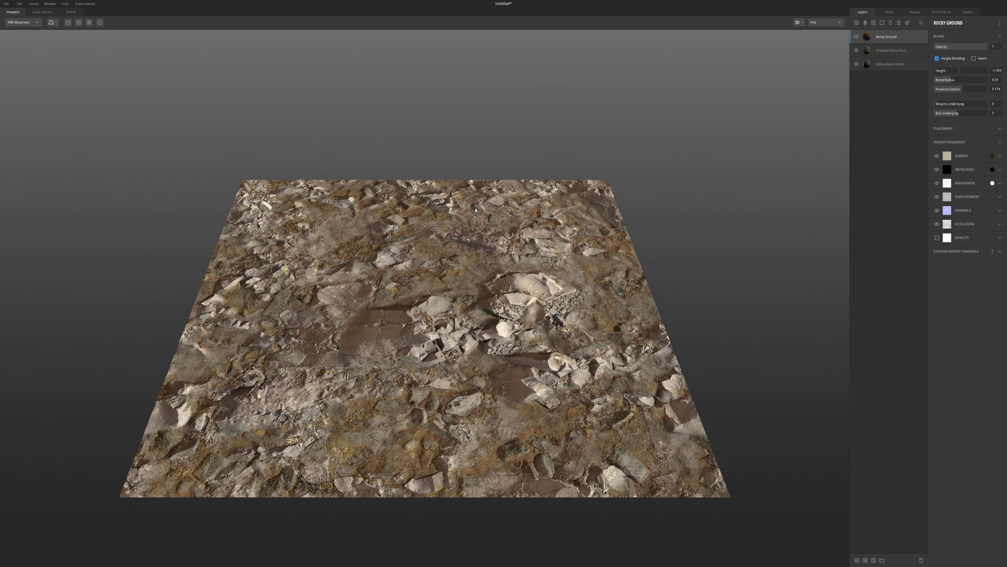
click(890, 23)
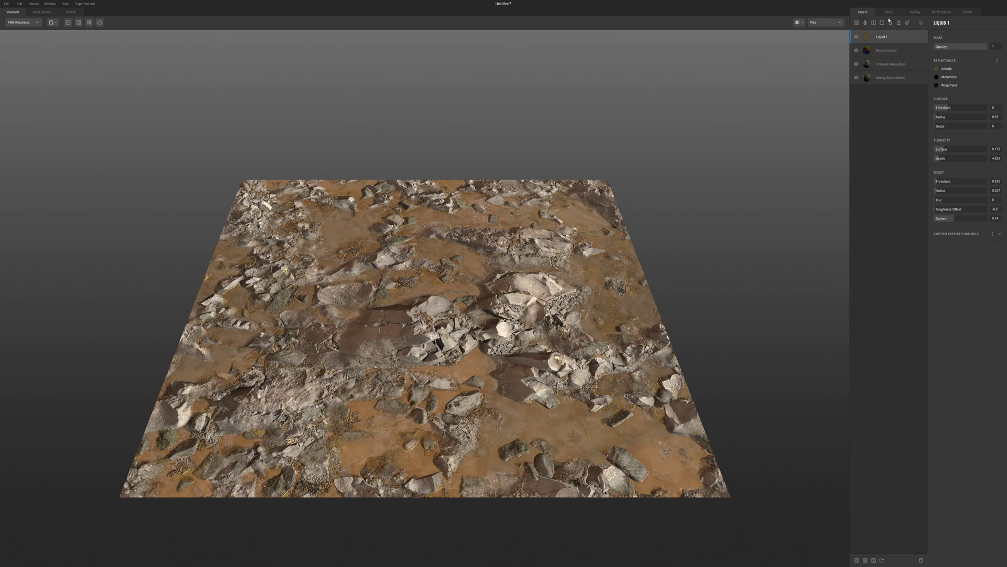
Lower the liquid's surface Threshold slightly below zero and set its surface Radius to 0
scroll(478, 253, up, 3)
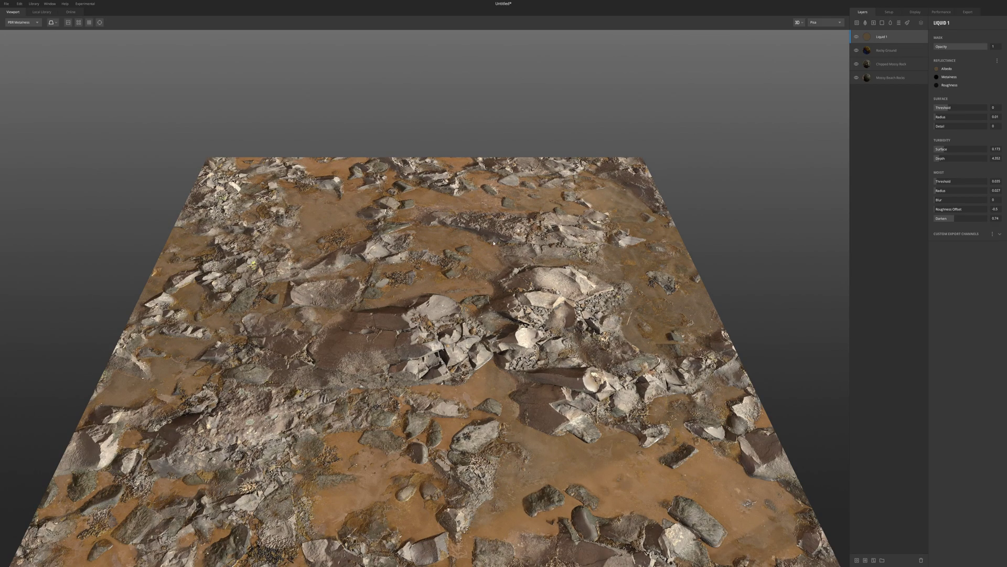
scroll(489, 249, down, 3)
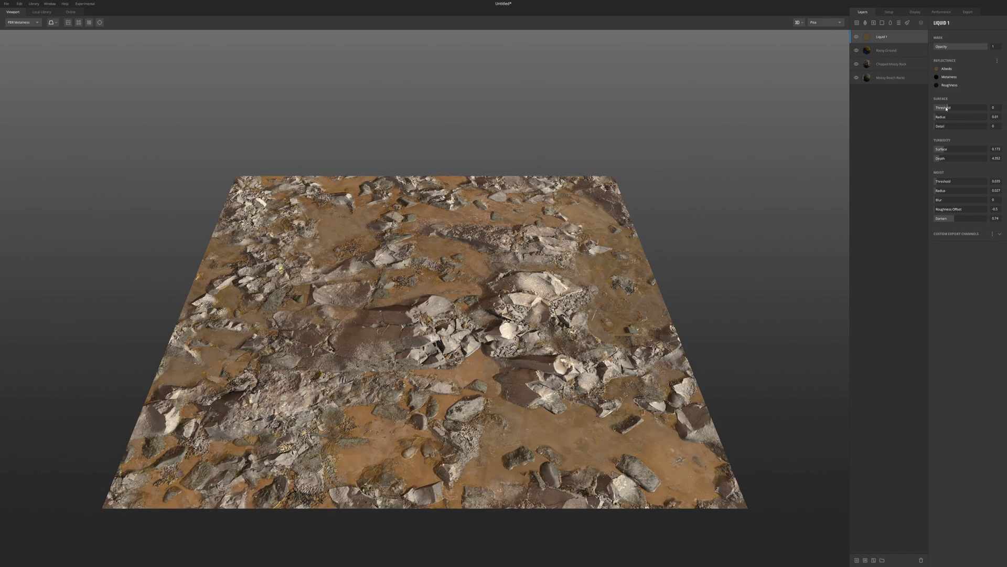
mouse_move(946, 108)
mouse_down()
mouse_move(987, 110)
mouse_move(929, 111)
mouse_move(949, 110)
mouse_up()
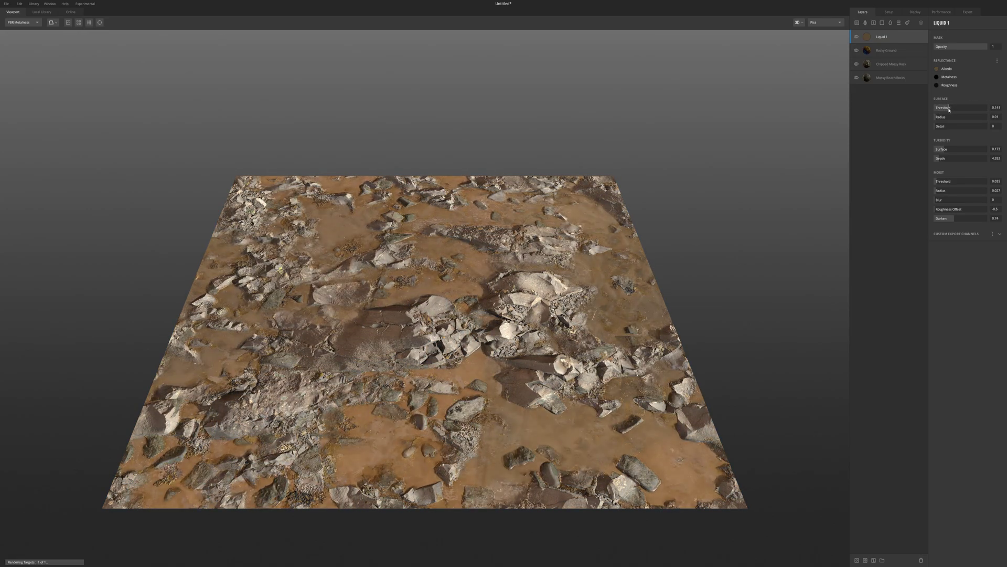
drag(949, 110, 954, 111)
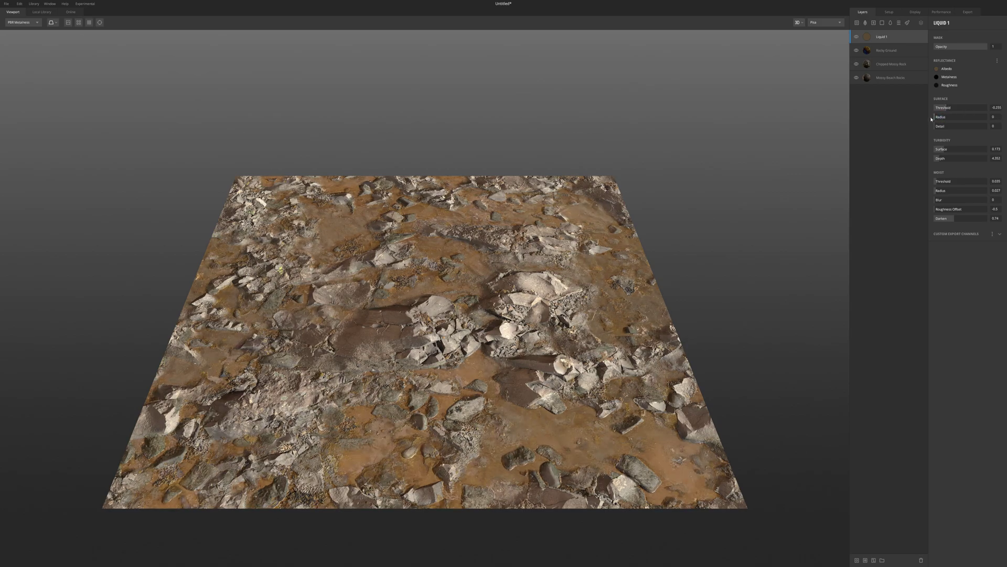
Set the liquid's surface Detail to 0.016 and raise its Turbidity Surface and Depth values
mouse_move(943, 126)
mouse_down()
mouse_move(954, 127)
mouse_move(938, 129)
mouse_up()
mouse_move(944, 150)
mouse_down()
mouse_move(975, 149)
mouse_move(917, 155)
mouse_move(977, 158)
mouse_move(919, 162)
mouse_move(963, 158)
mouse_move(945, 159)
mouse_up()
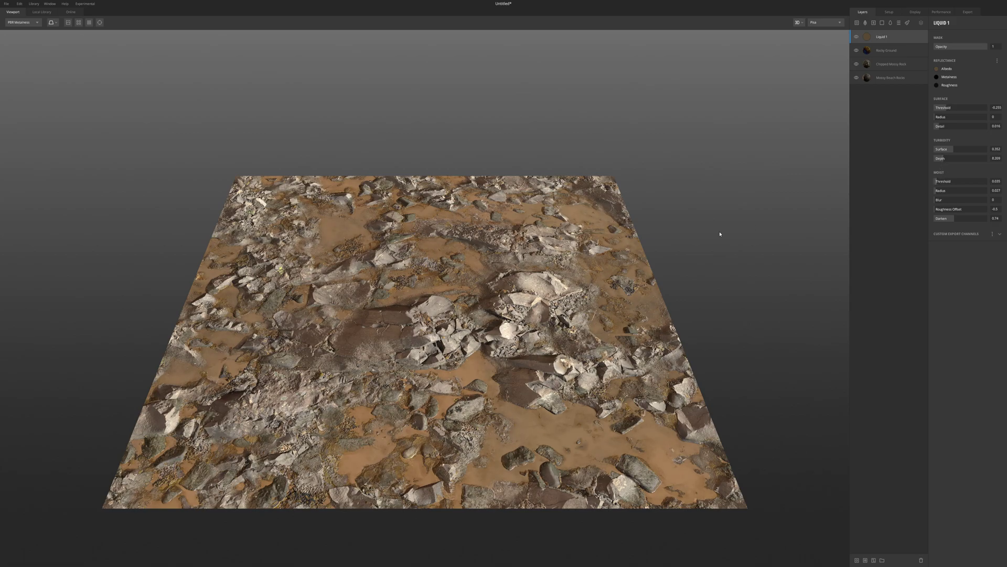
Set the liquid's moist Threshold to 0.05, trying a much higher value along the way
scroll(597, 259, up, 3)
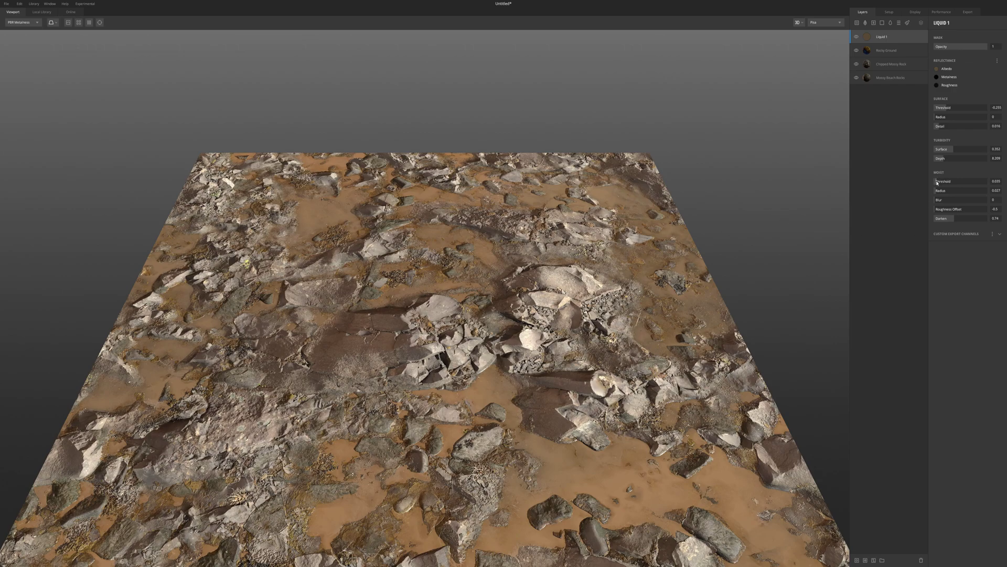
mouse_move(938, 182)
mouse_down()
mouse_move(976, 180)
mouse_move(942, 181)
mouse_up()
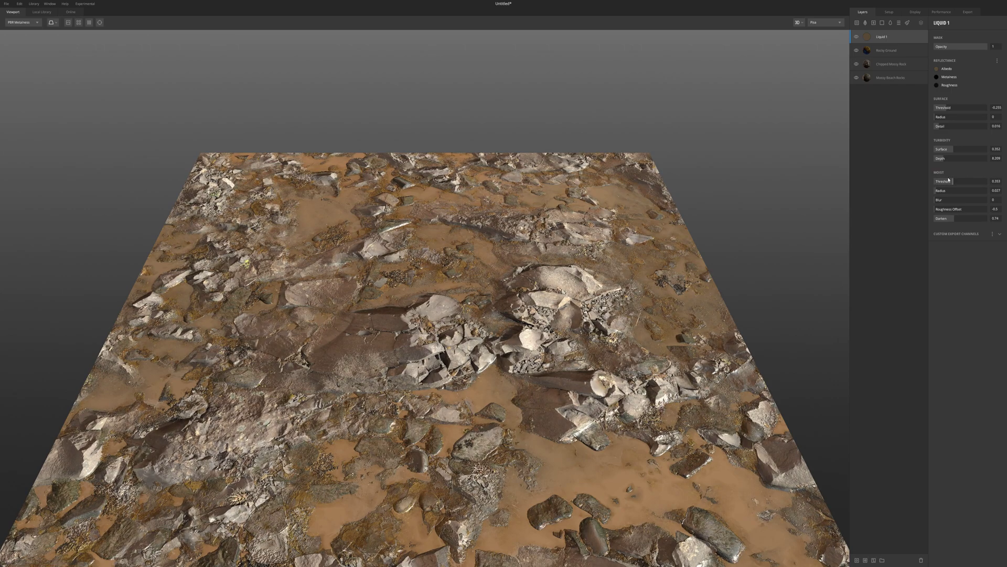
drag(934, 181, 957, 183)
drag(956, 183, 937, 184)
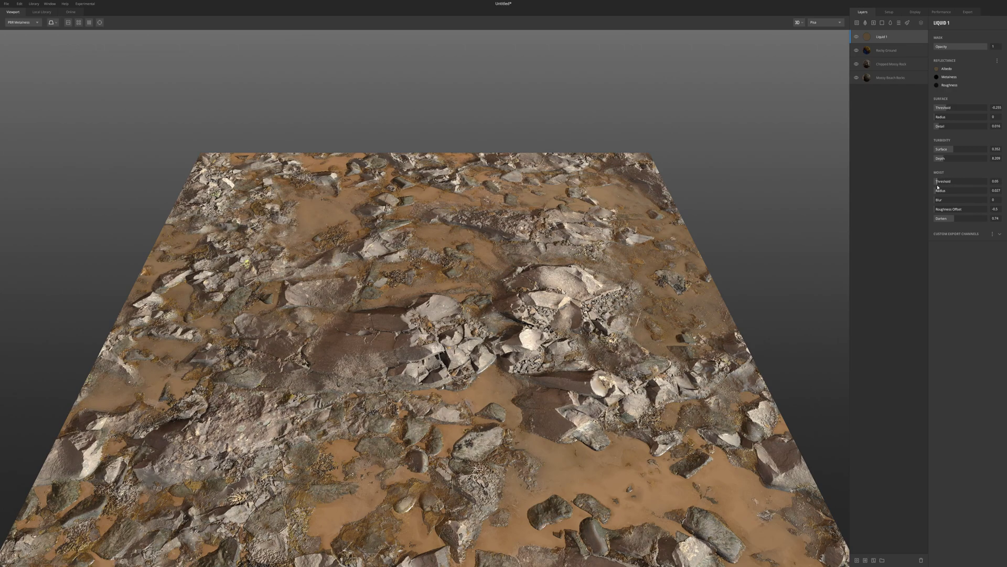
scroll(537, 280, down, 5)
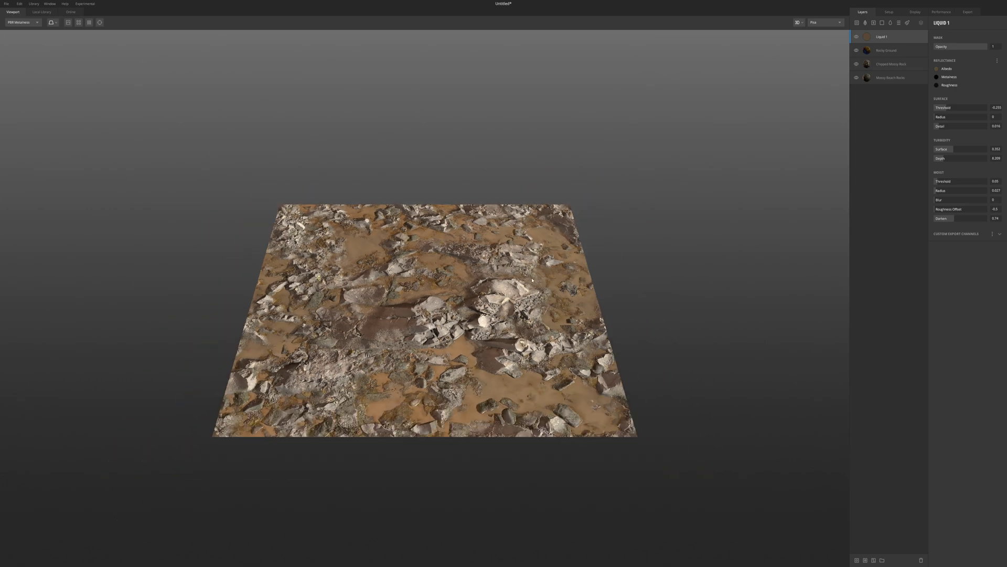
scroll(502, 276, up, 2)
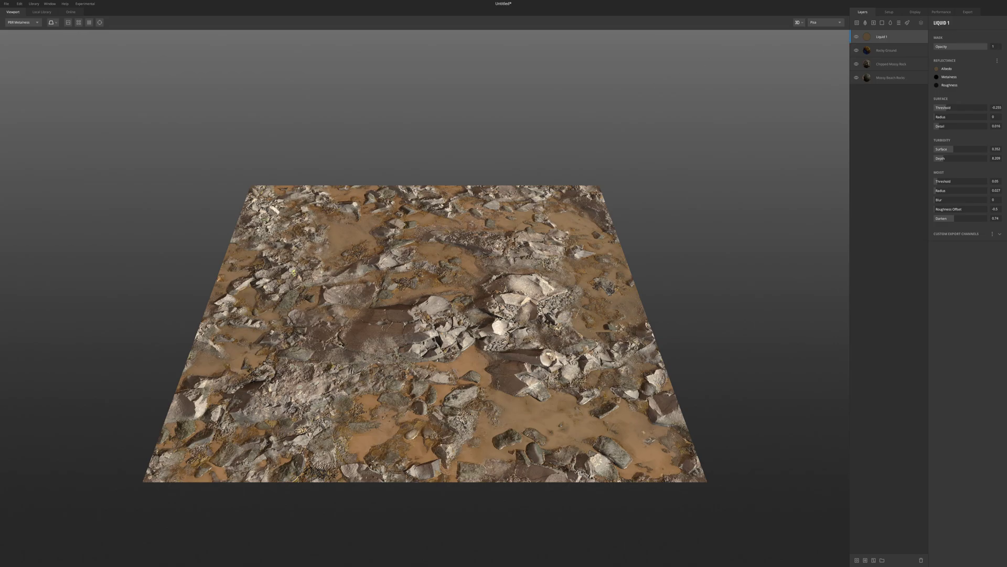
Name the export asset RockyPuddleGround and export its texture maps to disk
click(968, 12)
click(921, 71)
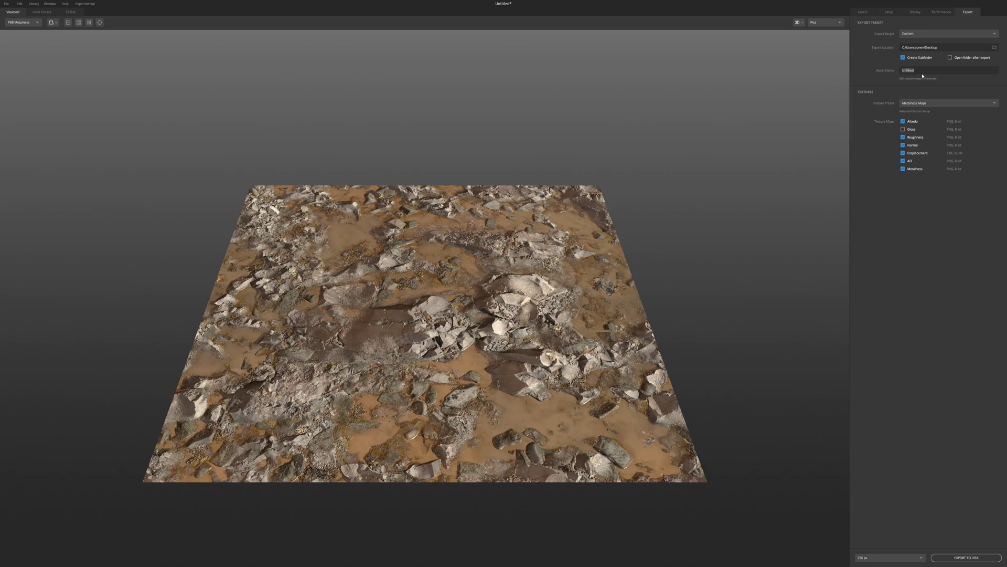
text(RockyPuddleGround)
click(963, 559)
Toggle the visibility of each layer in turn to examine its contribution to the blended ground
click(862, 12)
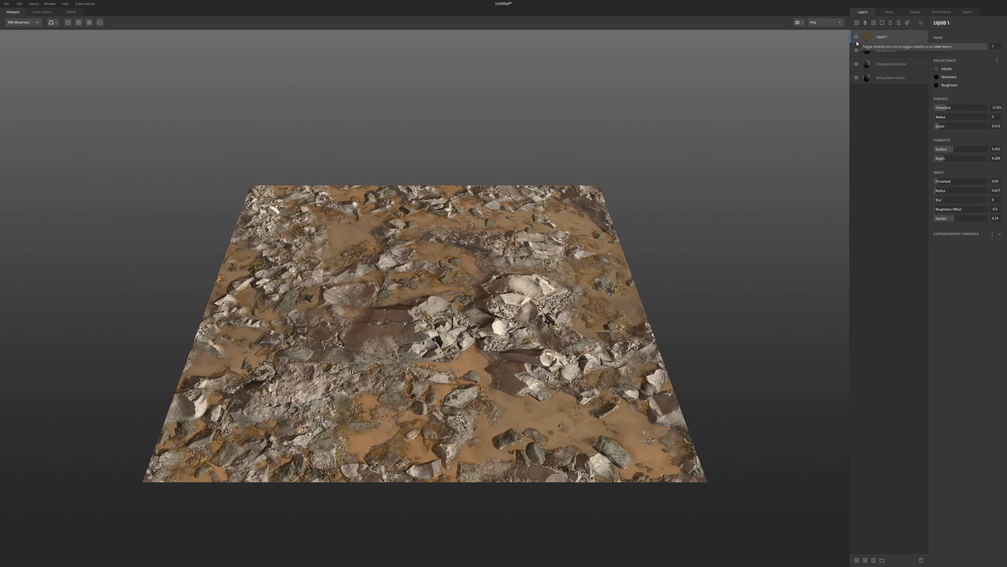
click(857, 79)
click(857, 79)
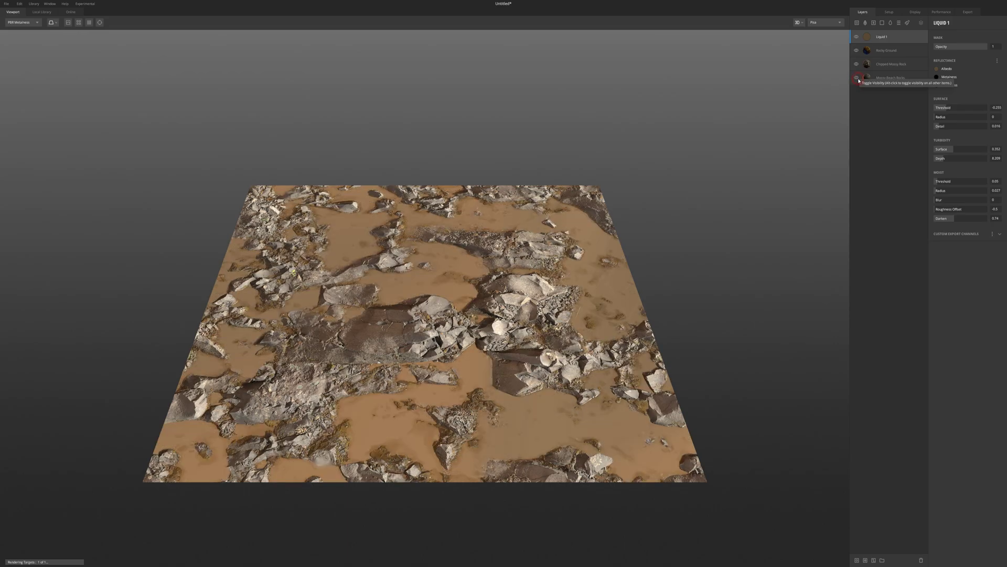
click(857, 79)
click(858, 79)
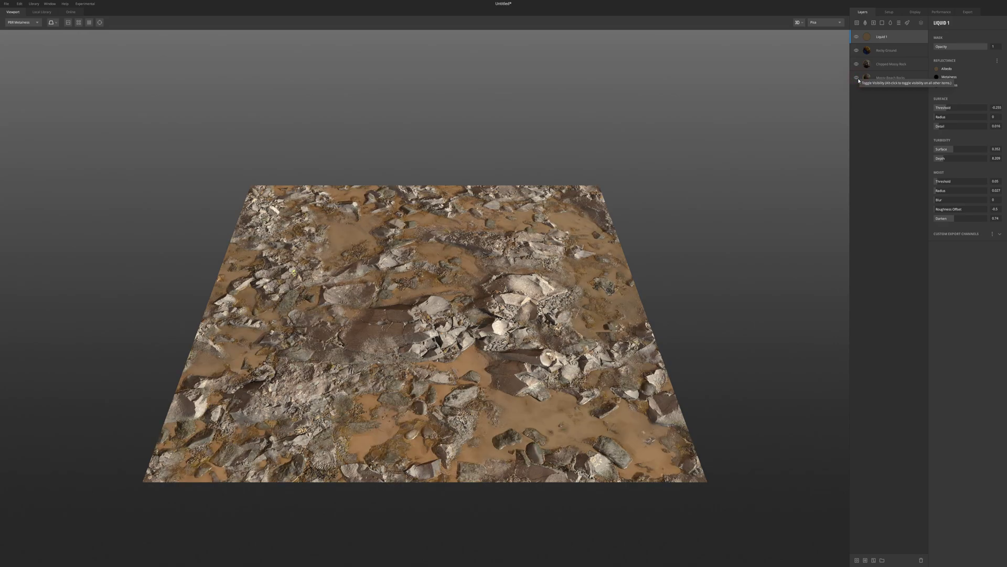
click(857, 64)
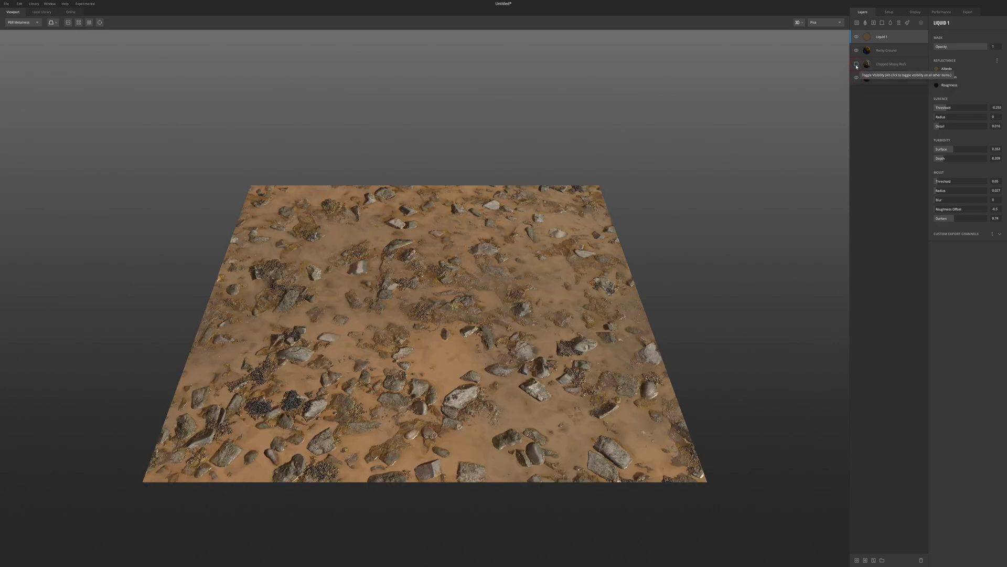
click(857, 64)
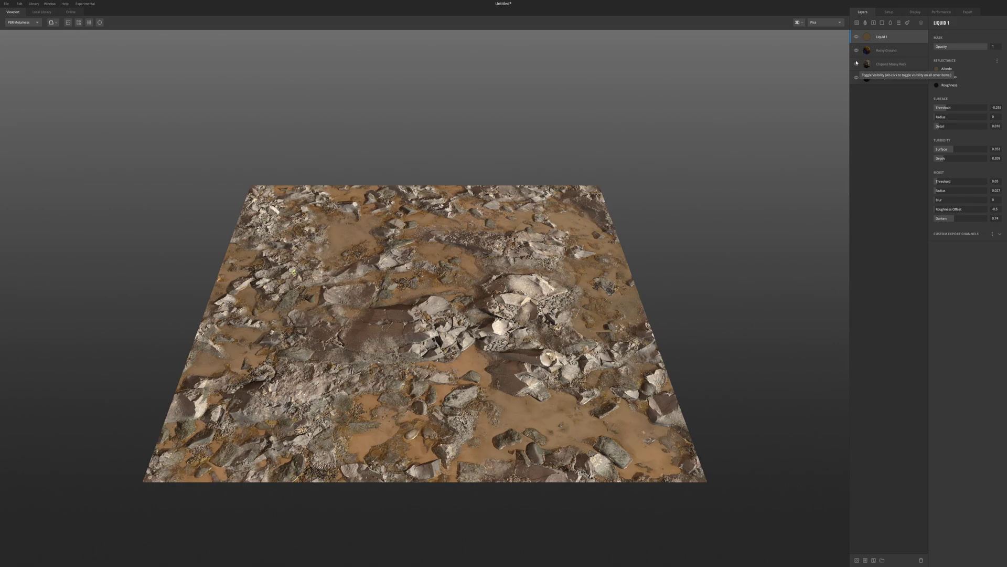
click(857, 51)
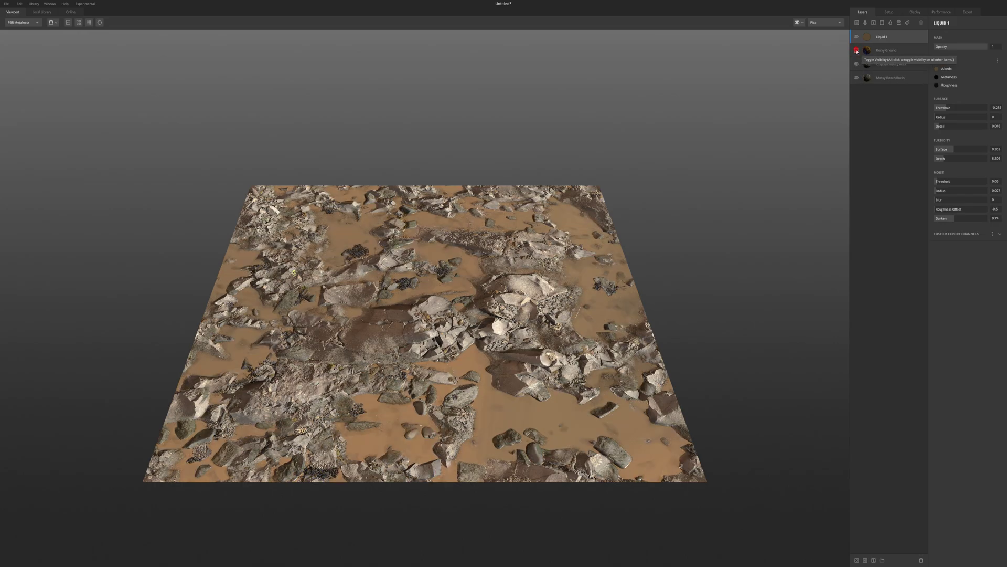
click(857, 50)
click(857, 37)
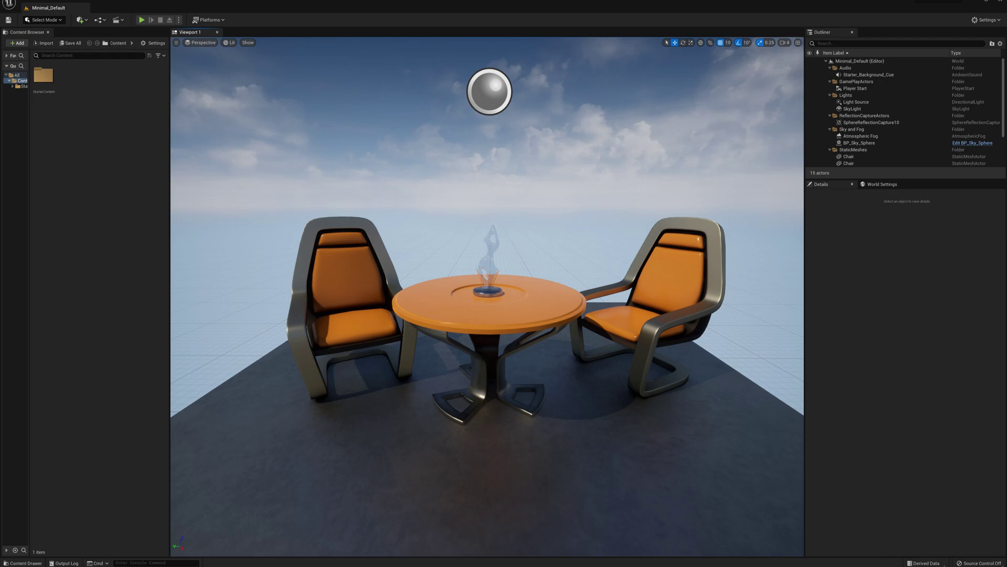
Switch to Unreal Engine and import the exported RockyPuddleGround texture folder into the project's content
drag(964, 181, 100, 118)
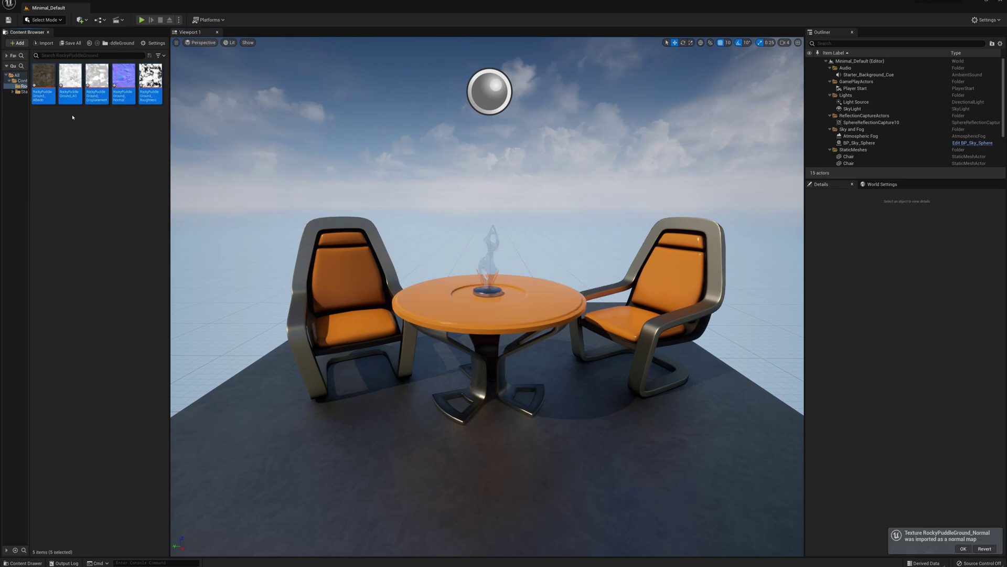
click(44, 76)
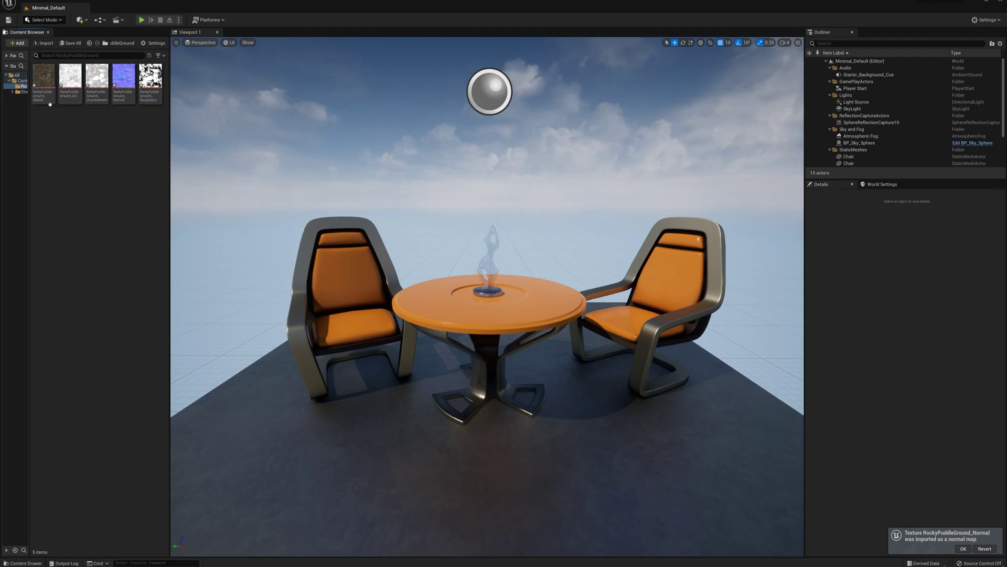
Create a material from the albedo texture and name it RockyPuddleGround_MAT
right_click(44, 76)
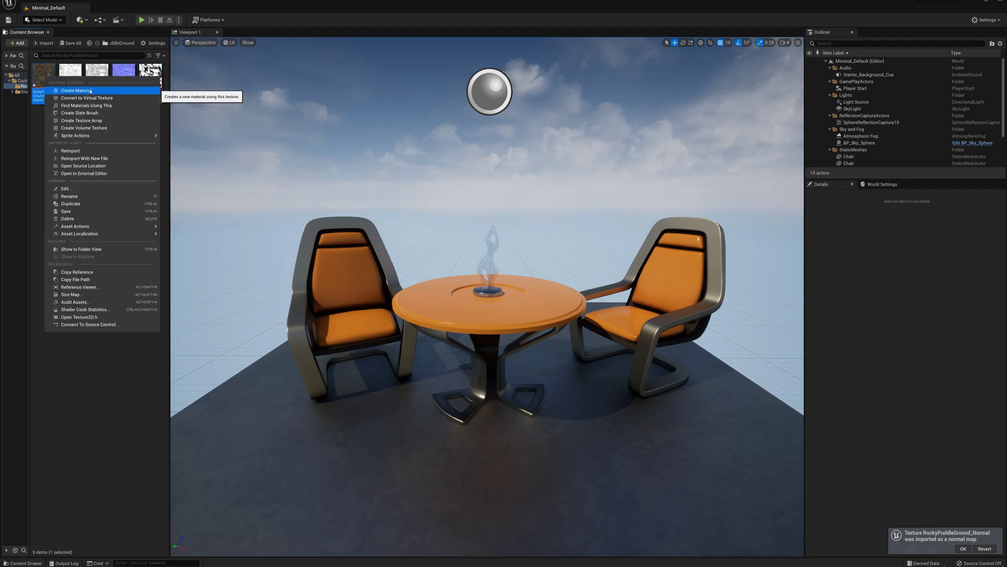
click(78, 90)
text(RockyPuddleGrou)
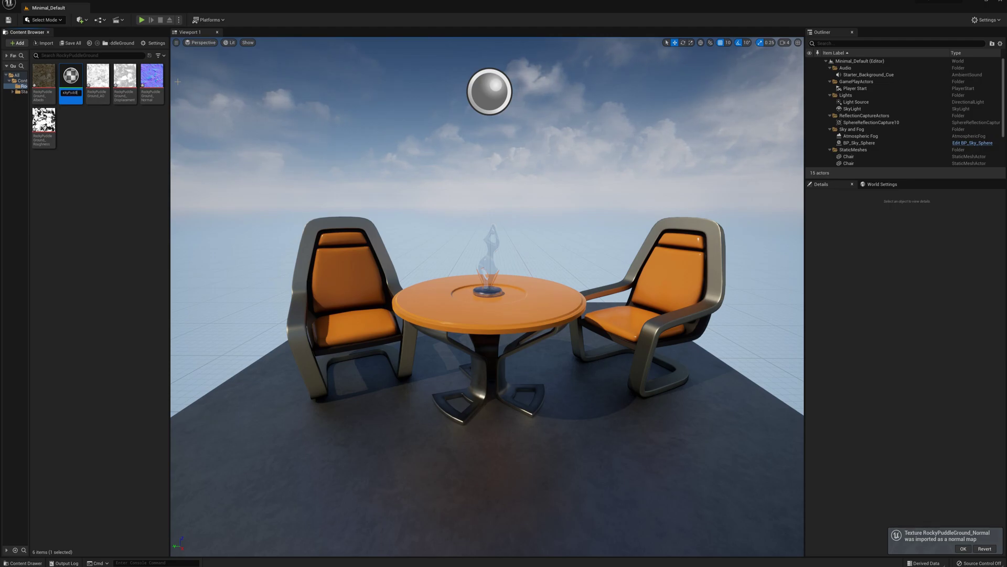
key(BackSpace)
key(BackSpace)
key(BackSpace)
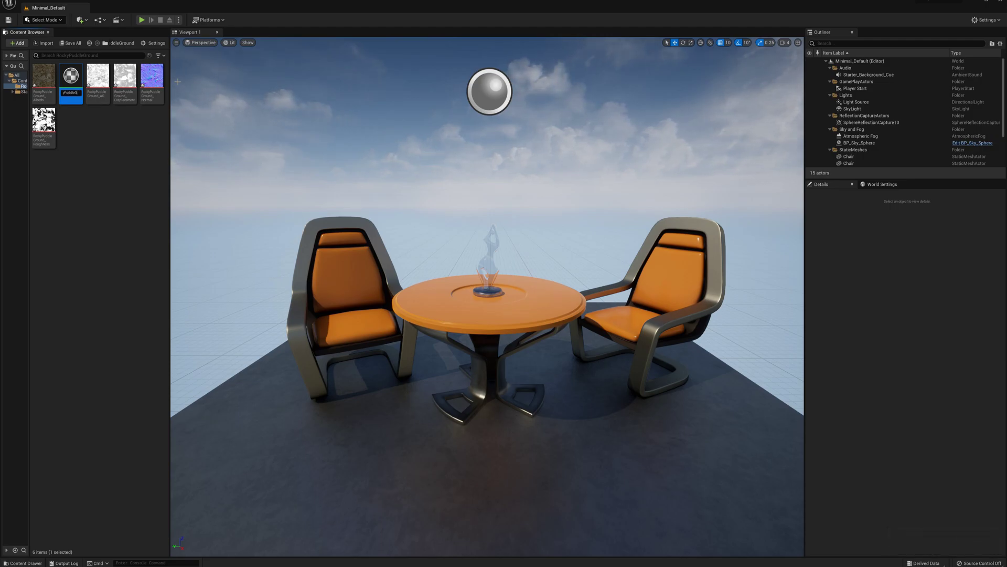
text(round_MAT)
key(Return)
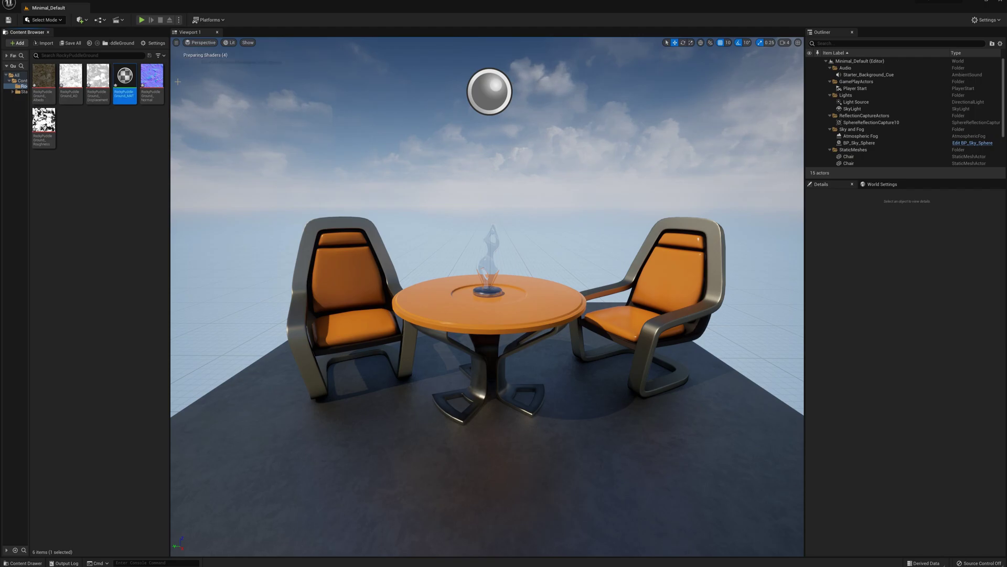
Open the RockyPuddleGround_MAT material and dock its editor beside the Minimal_Default level
double_click(125, 83)
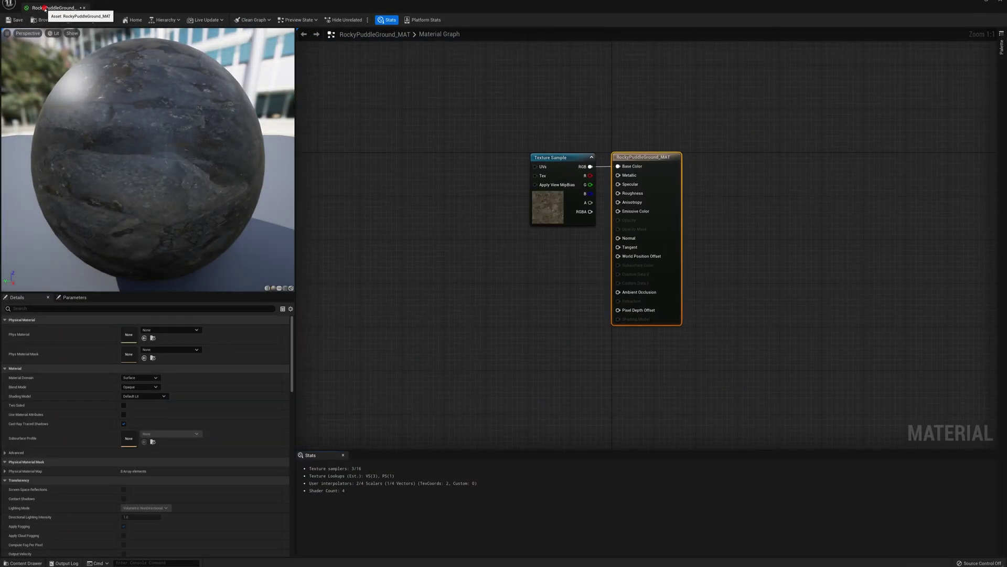
mouse_move(124, 8)
mouse_down()
mouse_move(126, 37)
mouse_move(121, 8)
mouse_up()
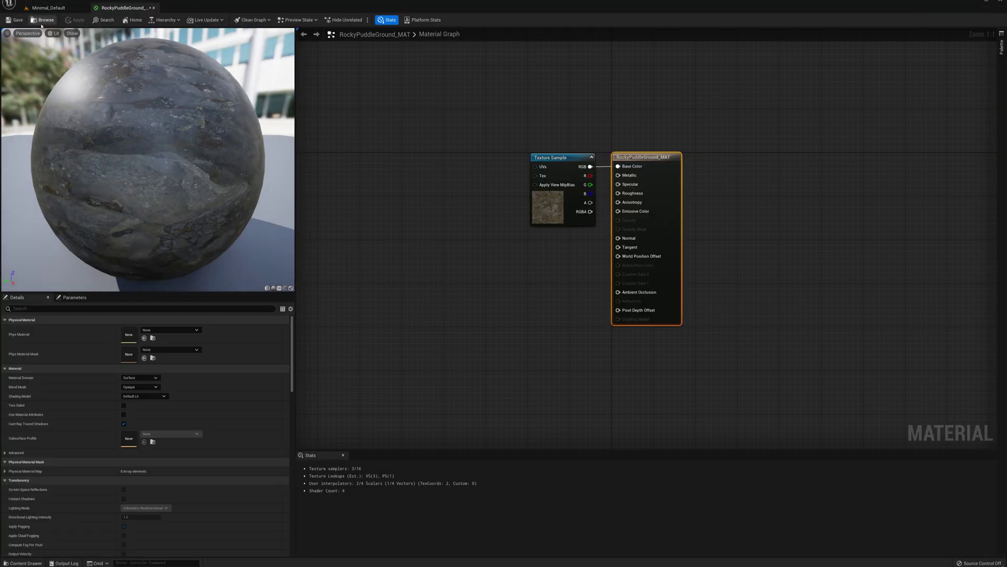
Add the AO, Normal and Roughness textures from the level's content to the RockyPuddleGround_MAT graph
click(48, 8)
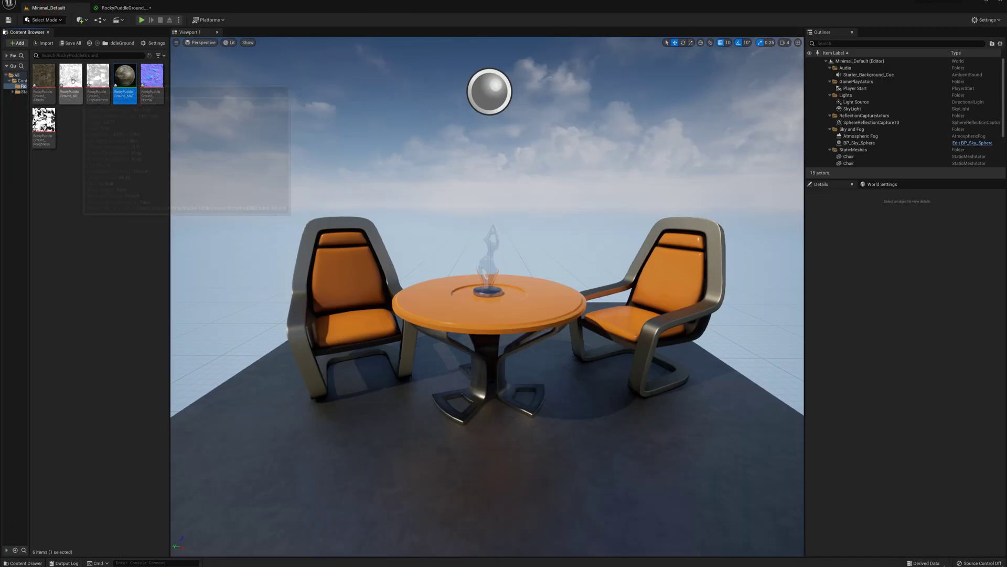
ctrl+click(151, 76)
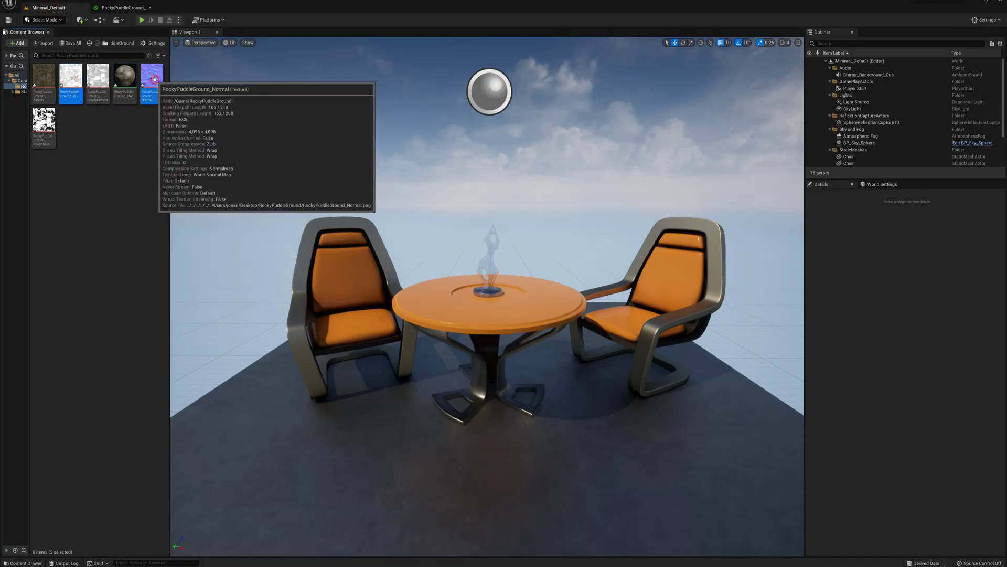
ctrl+click(43, 126)
drag(152, 79, 618, 292)
Connect the roughness, normal and AO texture samples to the matching inputs of the material node
drag(505, 337, 437, 371)
drag(520, 378, 422, 245)
drag(463, 254, 618, 193)
drag(422, 245, 544, 235)
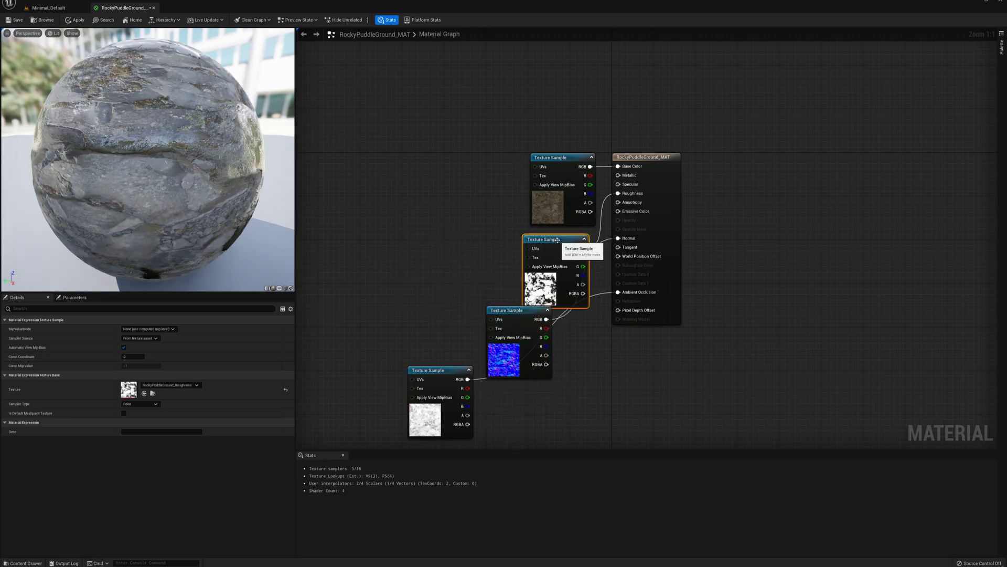
Arrange the four texture samples in a column beside the material node, apply the material and close its editor
drag(519, 283, 556, 322)
right_drag(440, 384, 398, 329)
drag(397, 330, 513, 362)
drag(609, 103, 623, 167)
click(75, 20)
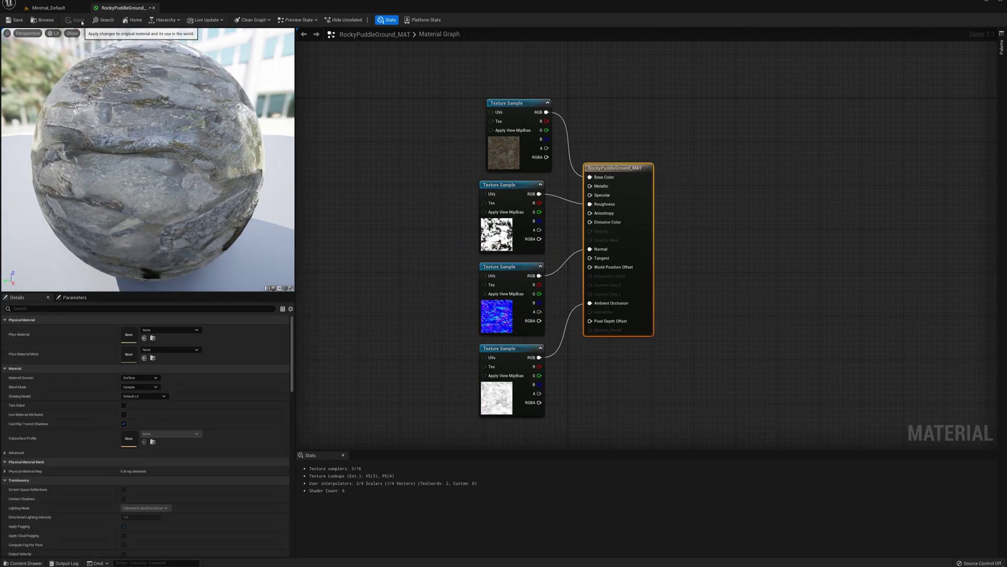
click(154, 8)
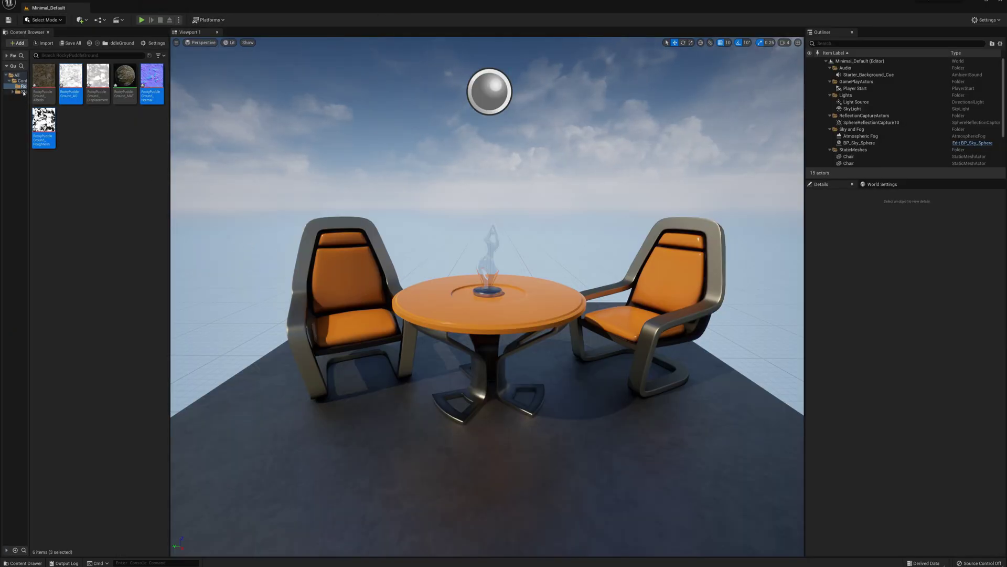
Duplicate the Shape_Plane mesh in StarterContent's Shapes folder and name the copy MyRockyPlane
click(22, 92)
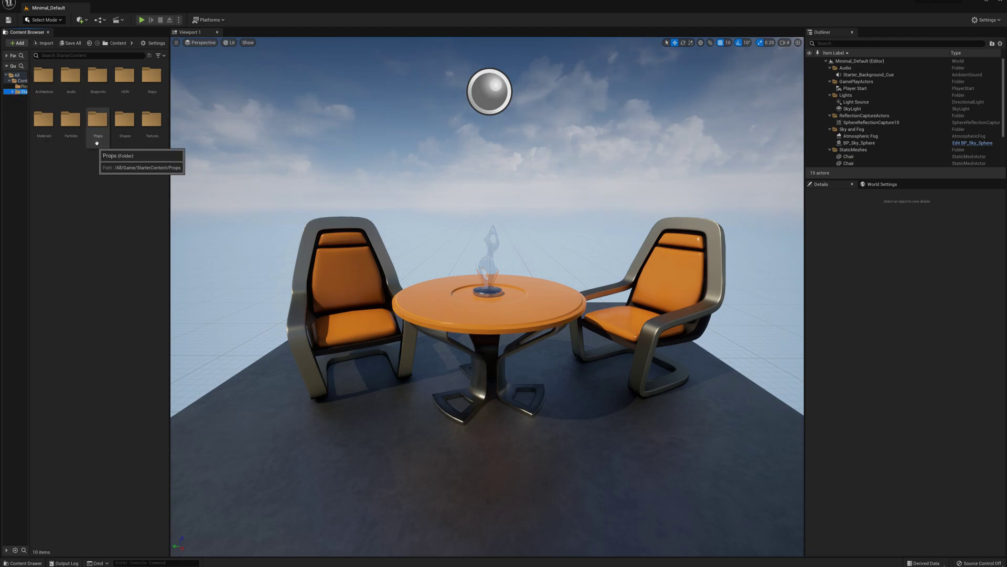
double_click(125, 120)
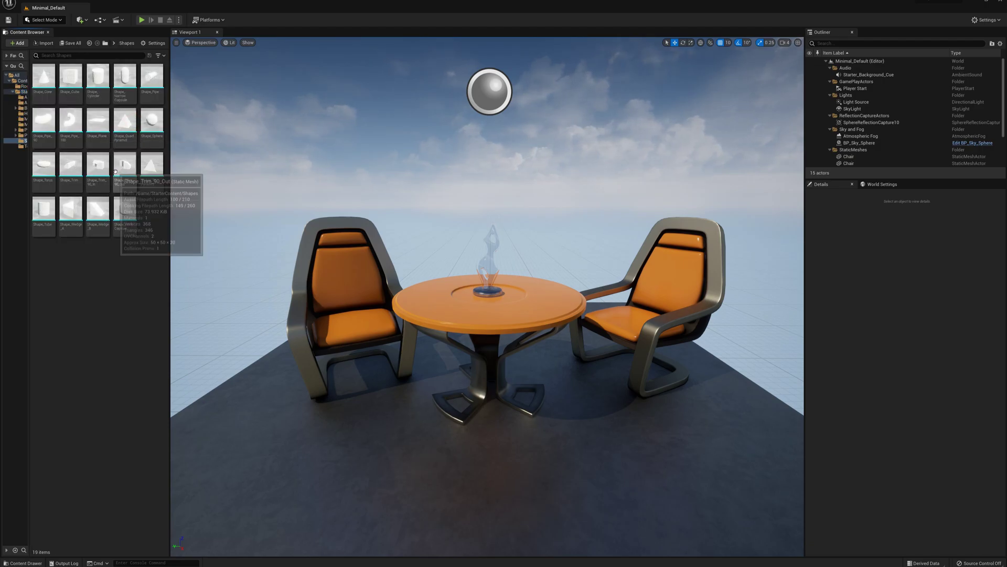
click(99, 132)
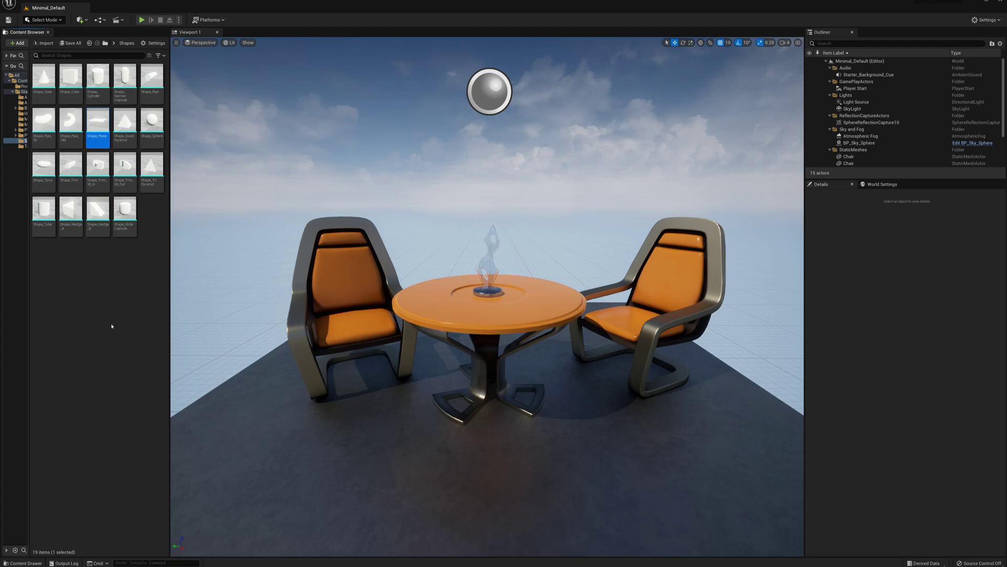
key(ctrl+d)
text(MyRocky)
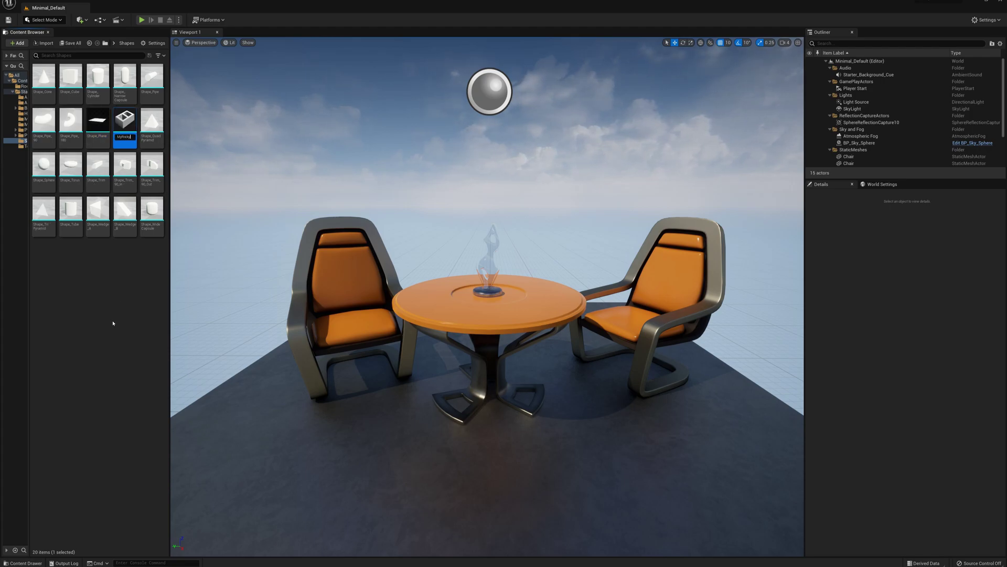
text(Plane)
key(Return)
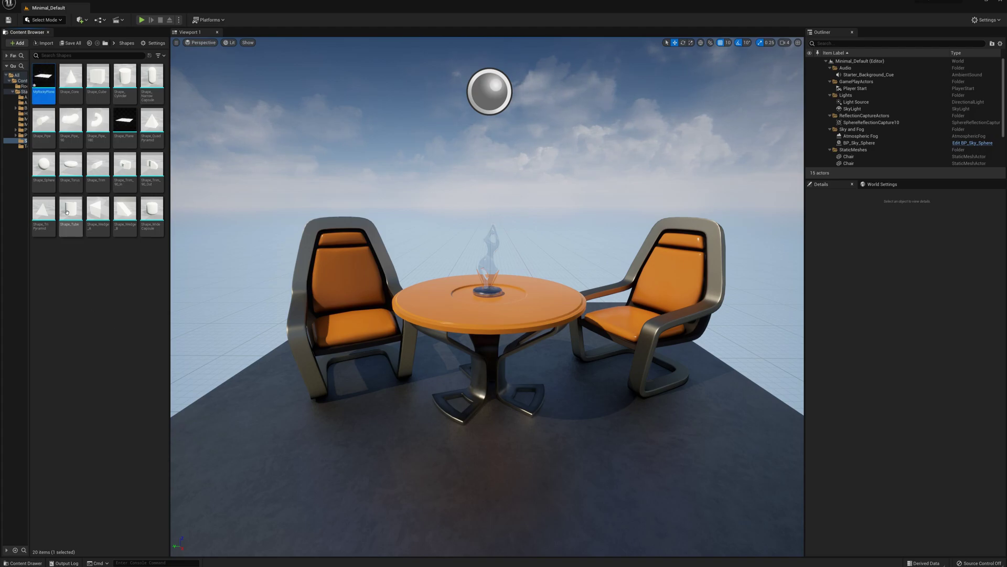
Move MyRockyPlane to the main Content folder, show that folder and collapse StarterContent in the folder tree
drag(45, 81, 32, 93)
click(41, 96)
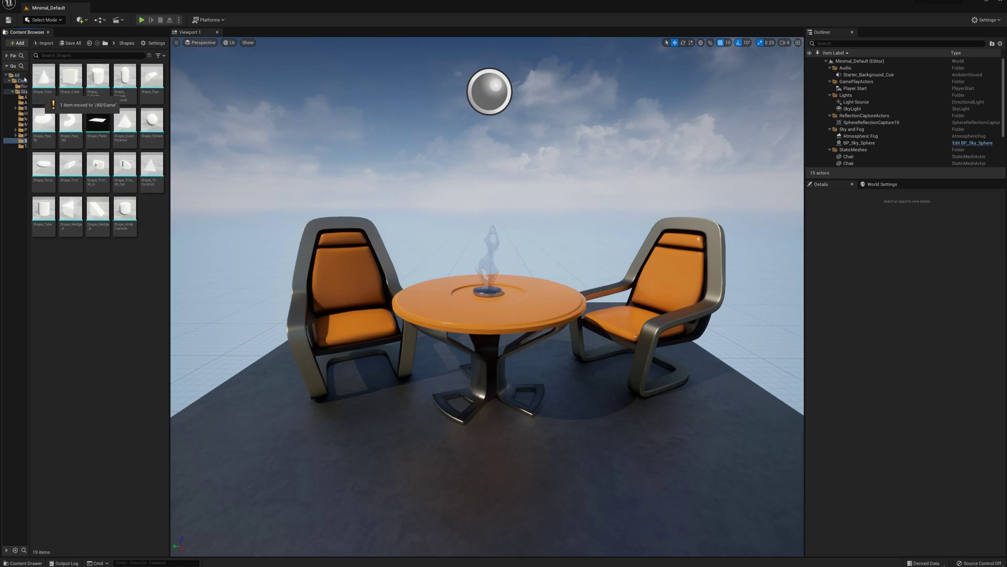
click(22, 81)
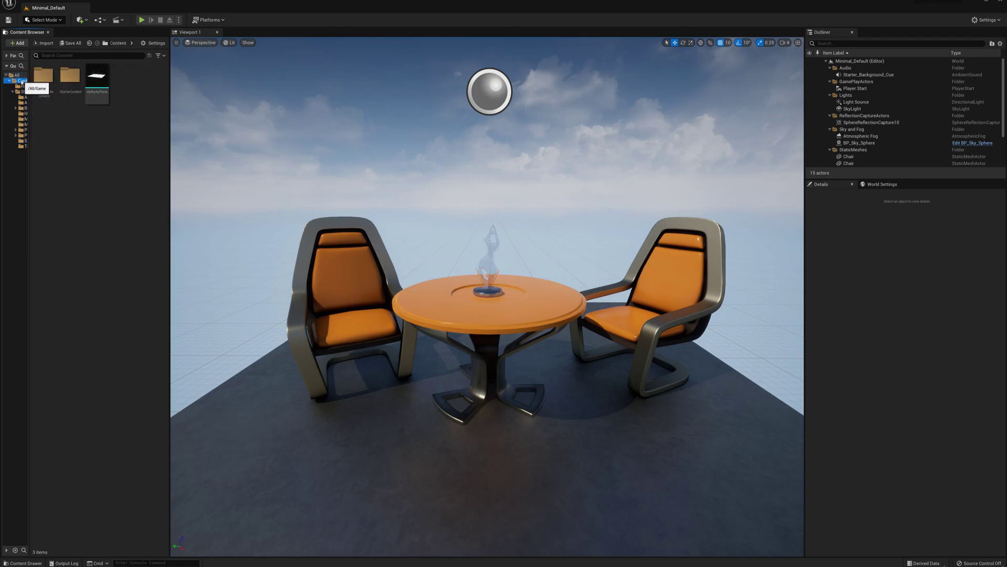
click(12, 91)
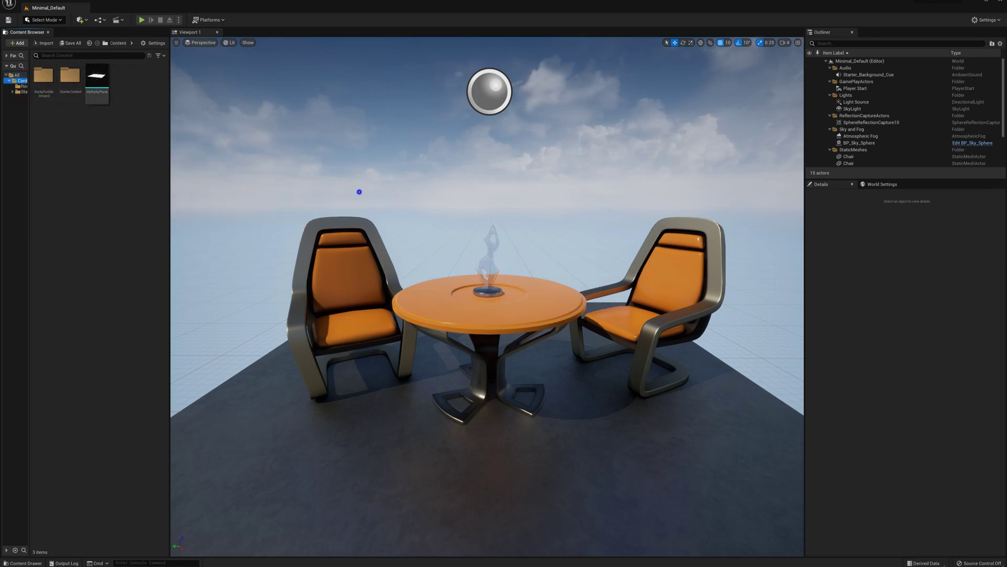
Place MyRockyPlane on the floor in front of the table, delete the Player Start and select the plane
scroll(354, 189, down, 5)
drag(97, 84, 487, 342)
click(496, 398)
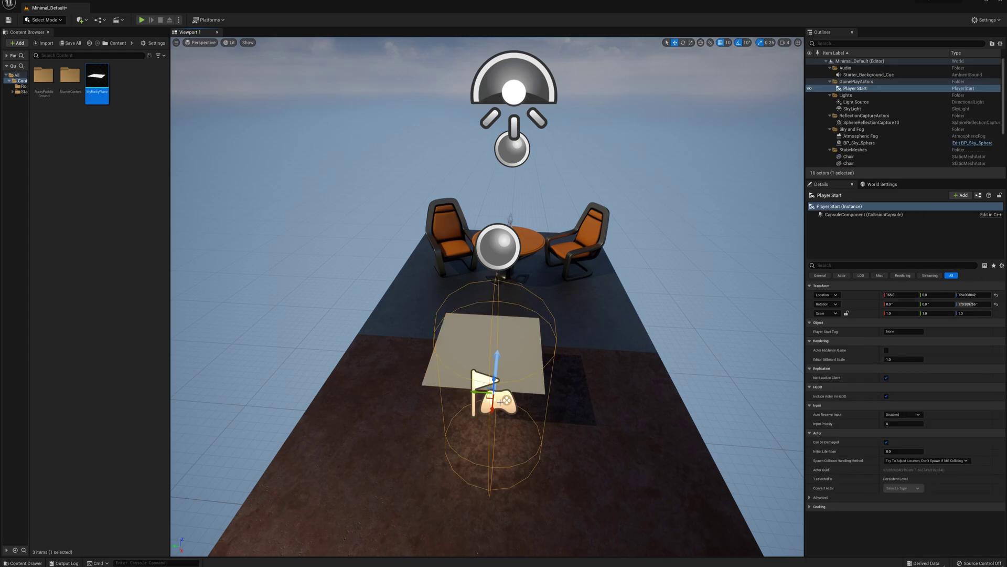
key(Delete)
click(491, 356)
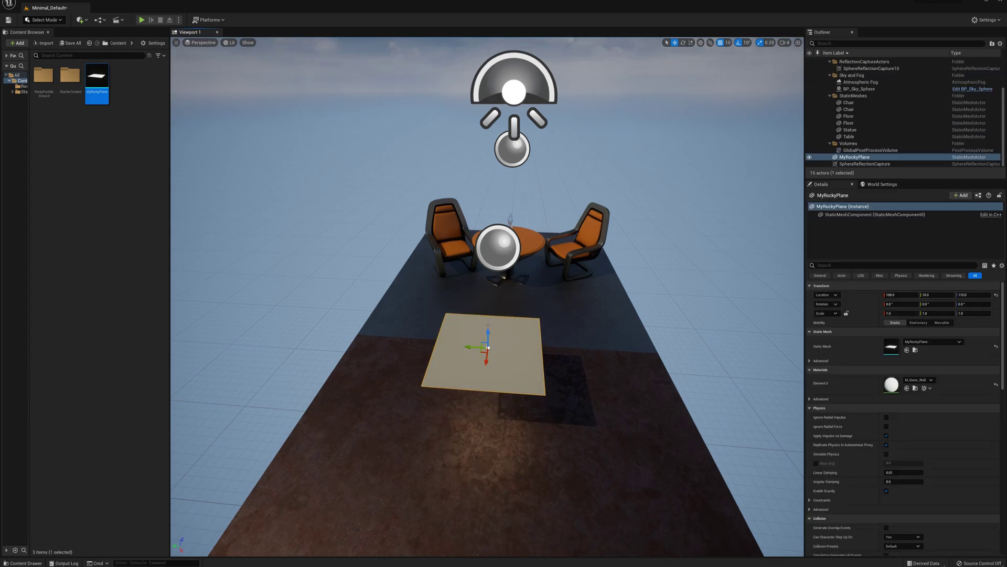
Switch to Modeling mode and remesh the selected plane with the default settings
click(44, 19)
click(56, 62)
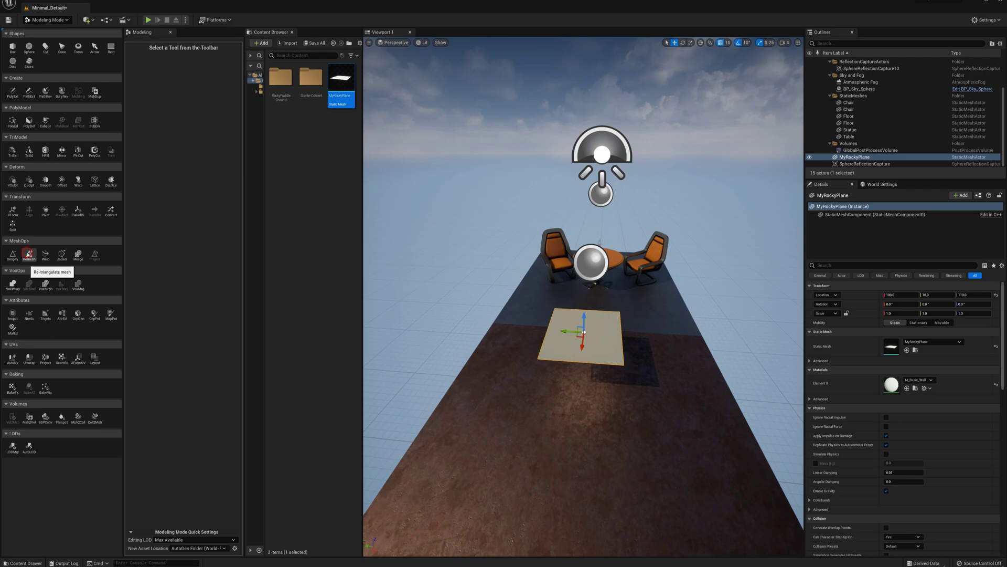
click(29, 255)
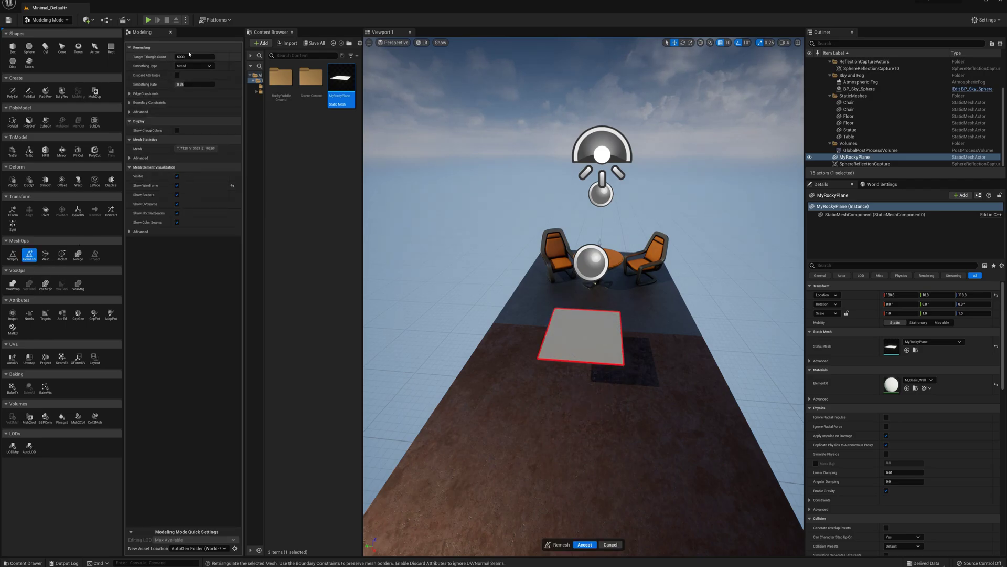
click(584, 544)
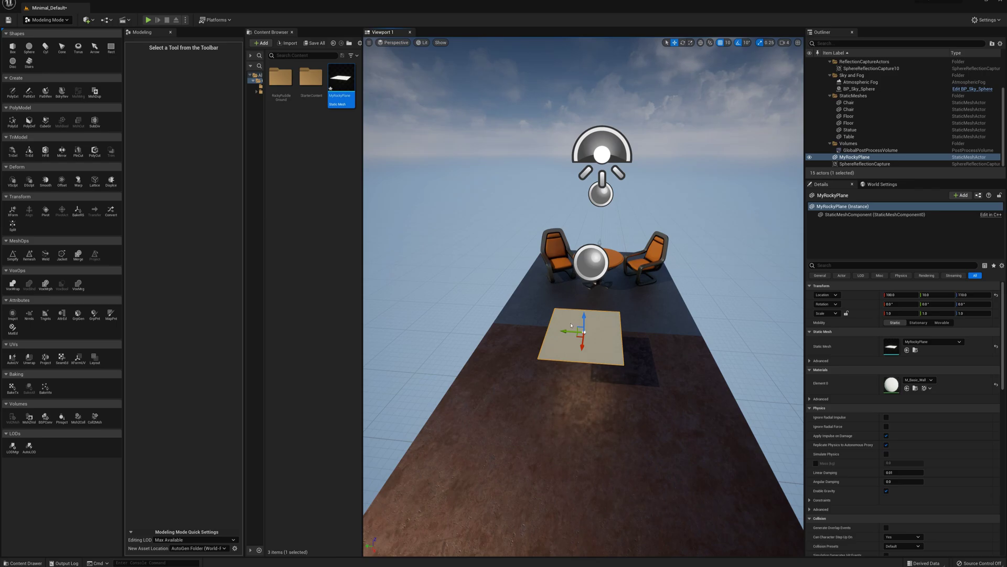
Start a Displace operation on the plane using Texture2D Map as displacement type and RockyPuddleGround_Displacement as displacement map
click(111, 180)
mouse_move(584, 297)
right_down()
mouse_move(587, 313)
mouse_move(541, 317)
mouse_move(582, 300)
mouse_move(584, 272)
mouse_move(558, 259)
mouse_move(551, 266)
mouse_move(596, 297)
right_up()
key(w)
key(s)
key(w)
key(s)
key(w)
key(s)
key(d)
key(w)
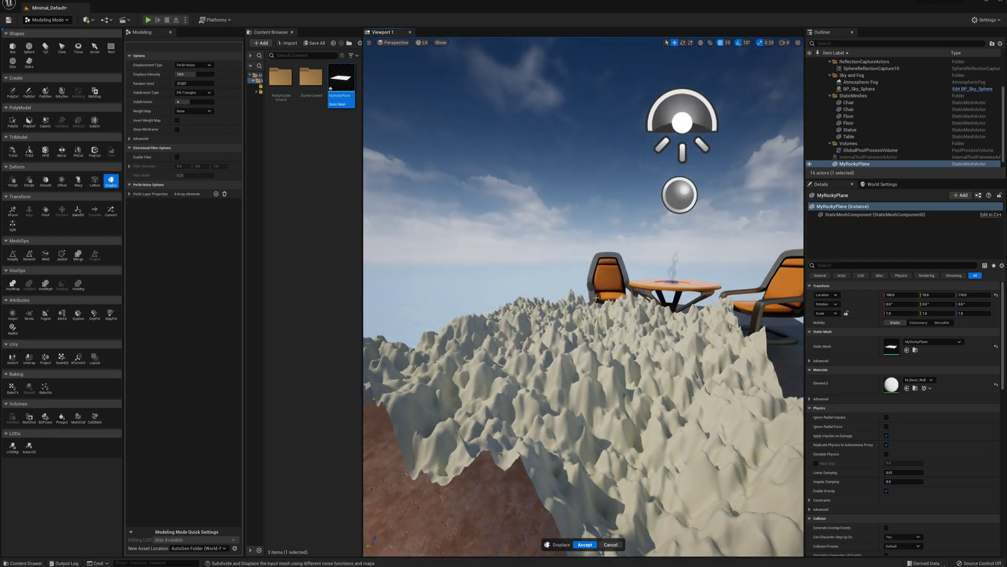
click(188, 65)
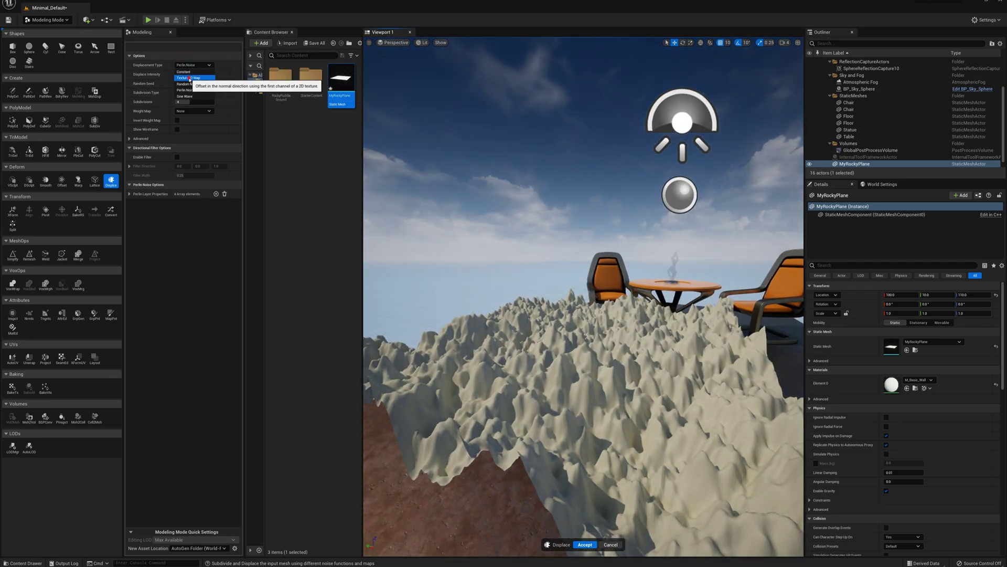
click(190, 79)
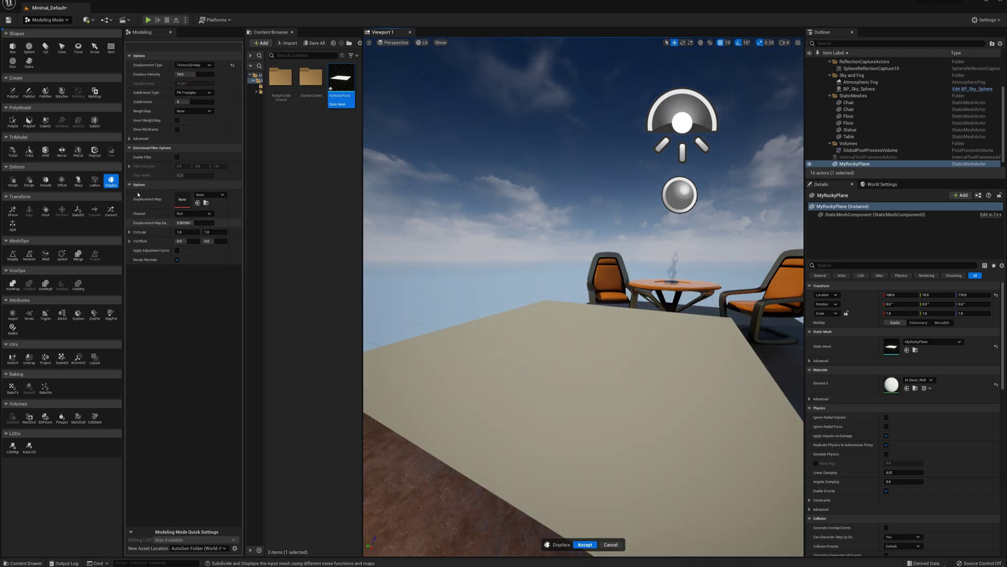
click(206, 195)
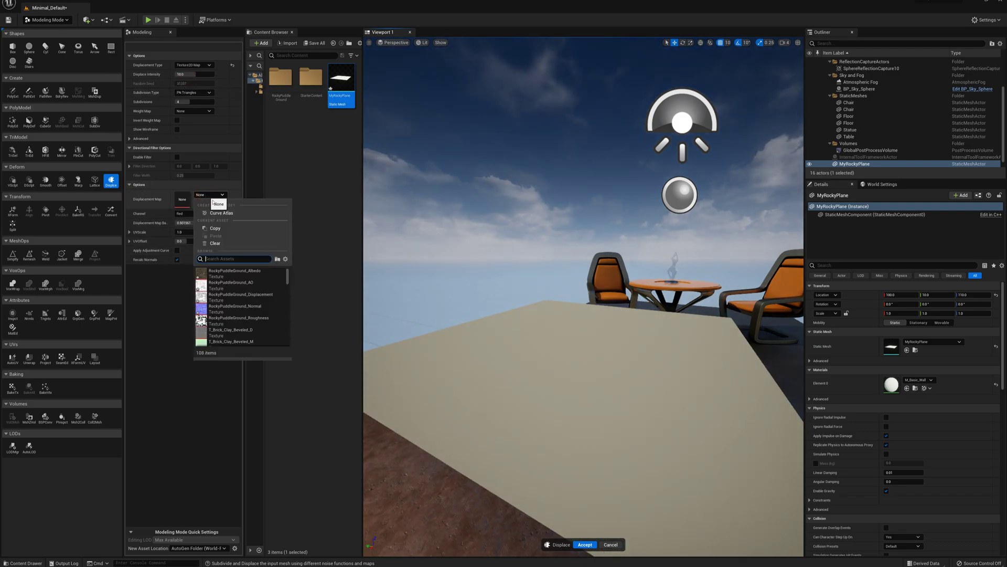
click(226, 297)
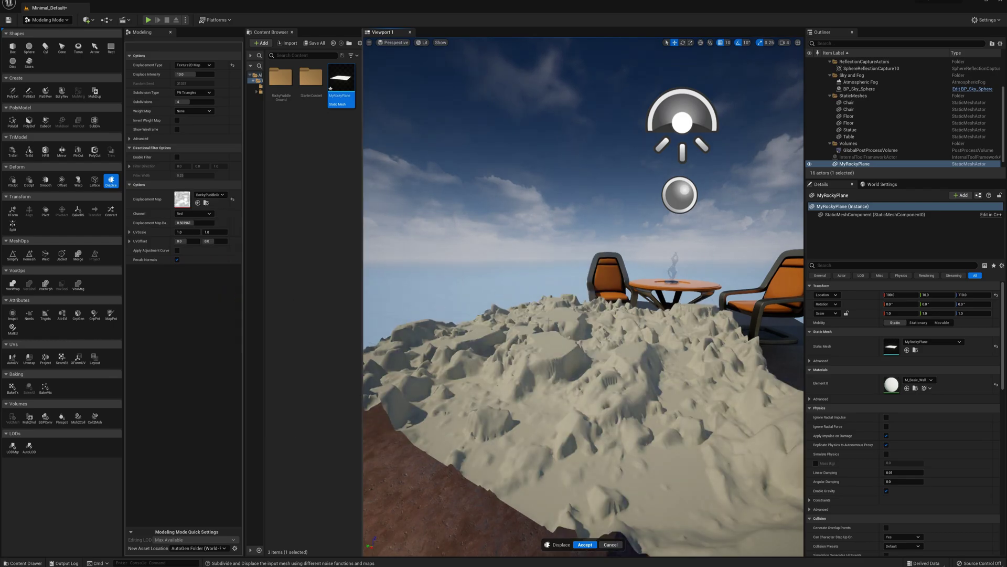
Set the displace intensity to 5 and accept the displacement
click(194, 74)
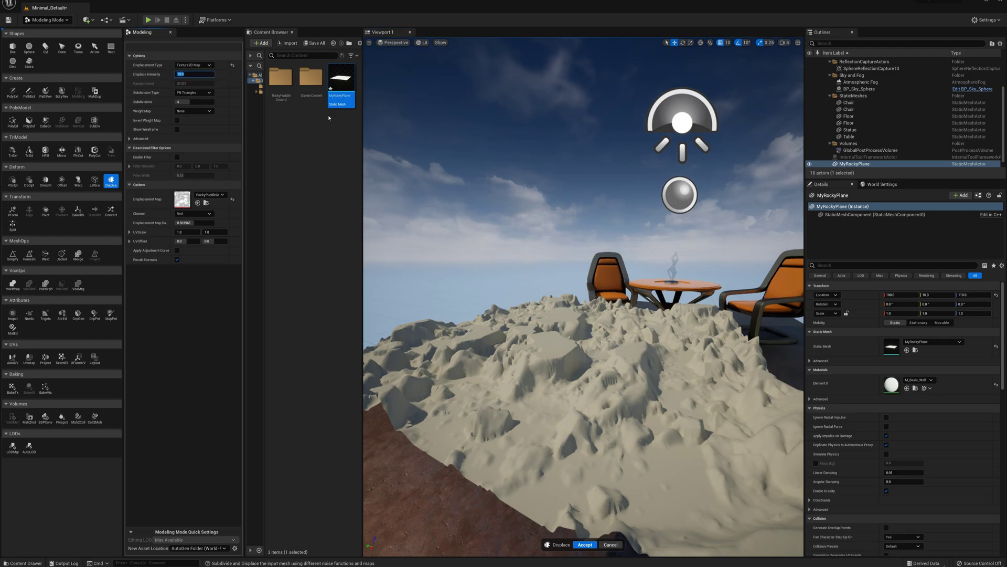
key(Return)
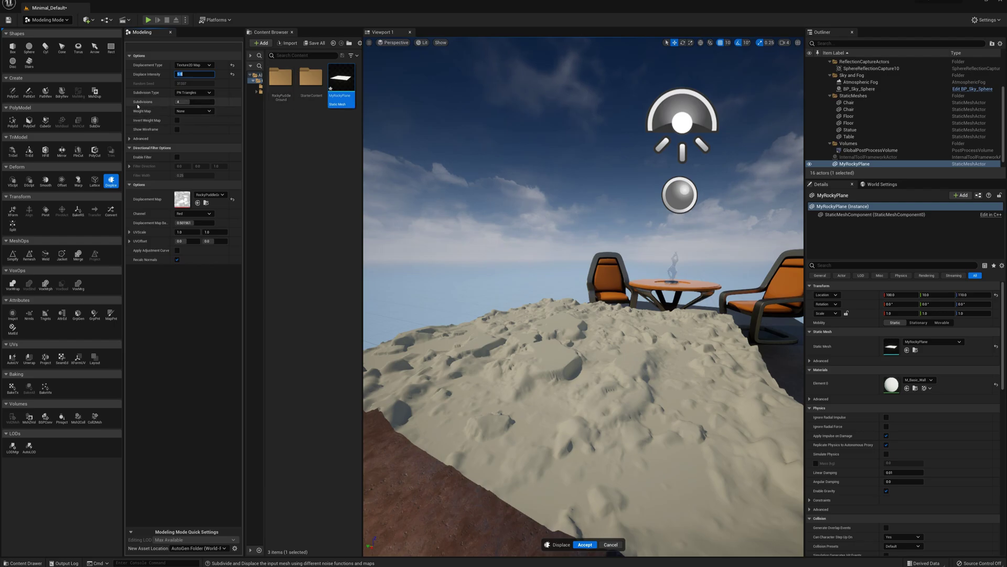
click(189, 103)
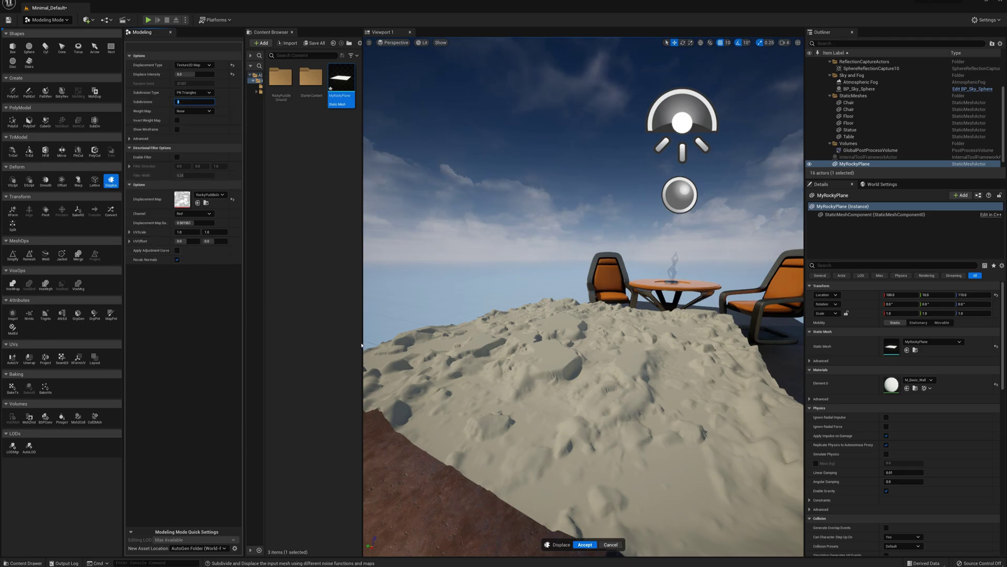
click(584, 545)
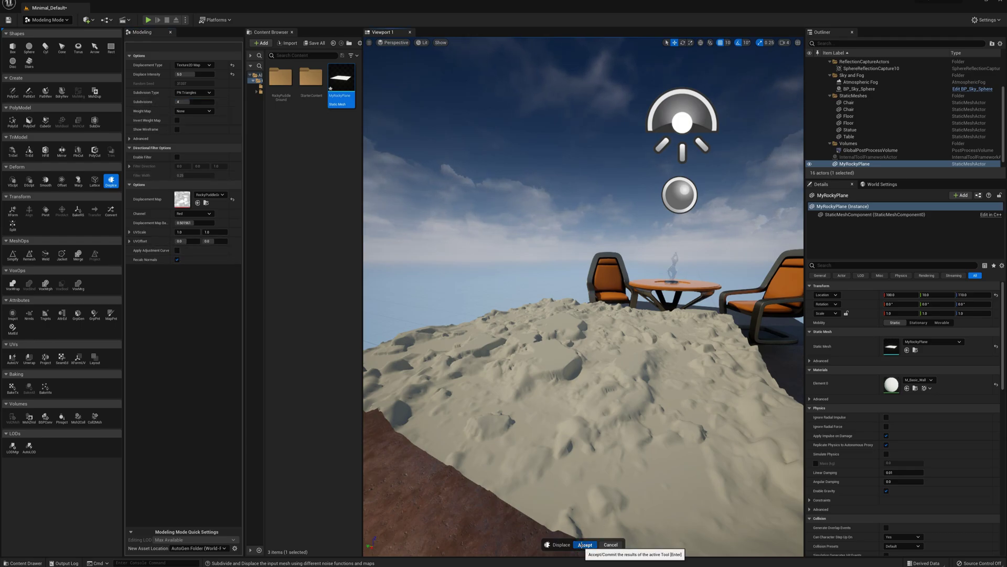
click(584, 545)
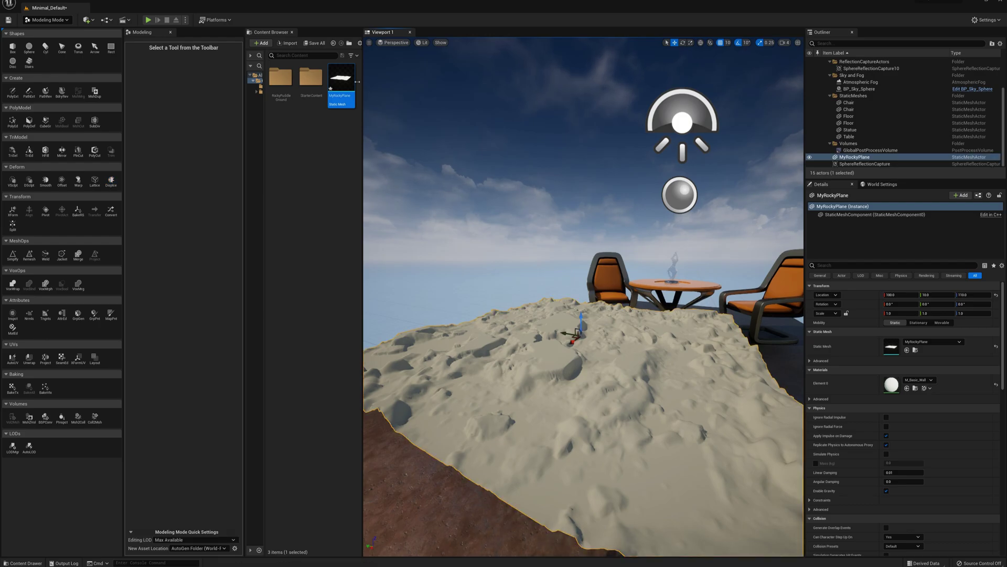
Return to selection mode and assign the RockyPuddleGround_MAT material to the displaced plane
click(47, 19)
click(47, 31)
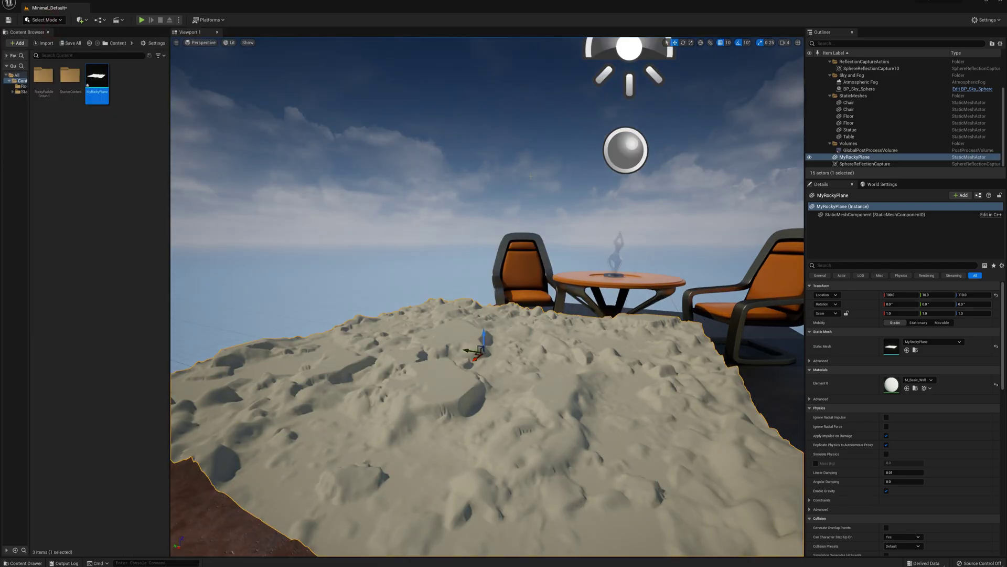
key(f)
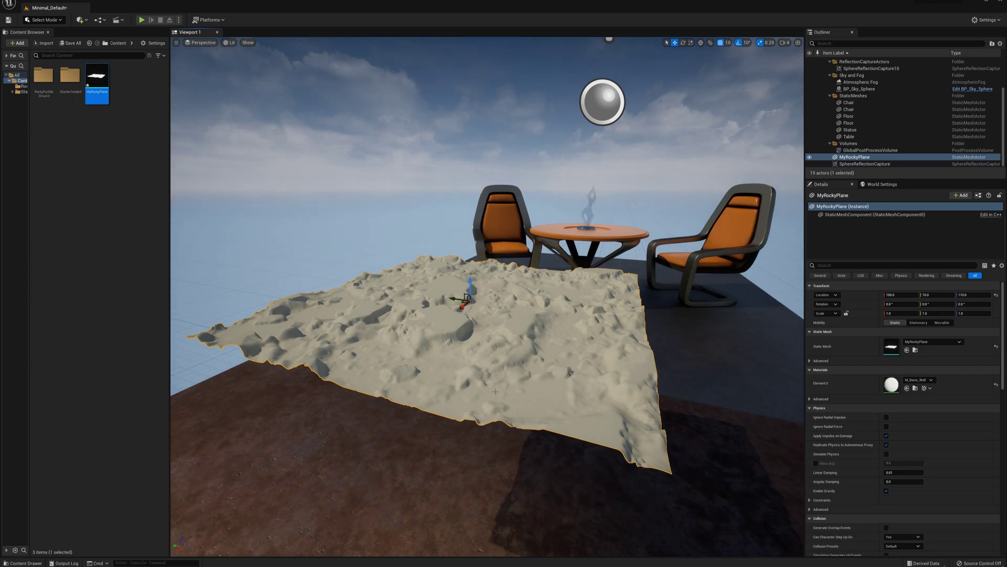
click(924, 380)
text(rock)
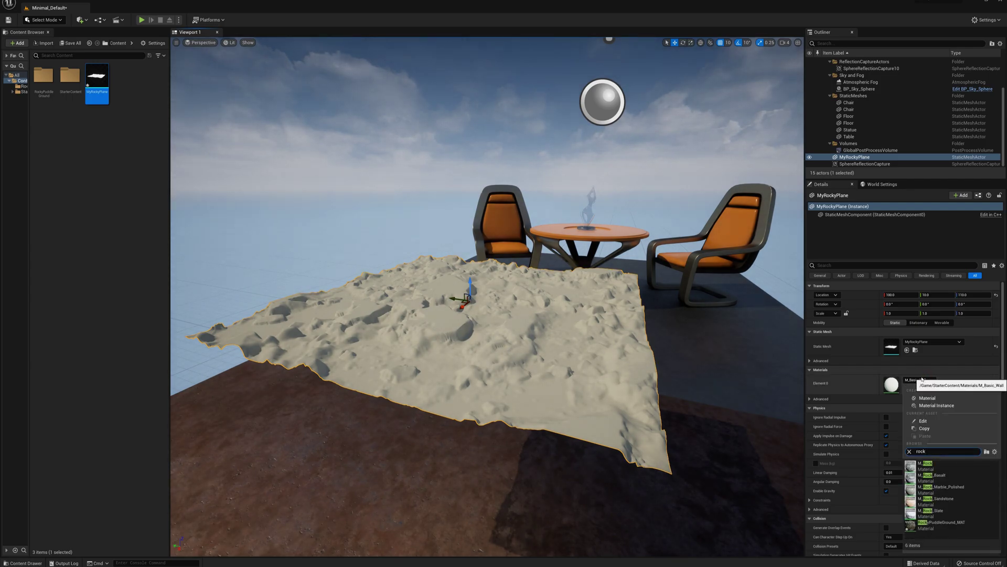
text(y)
click(939, 463)
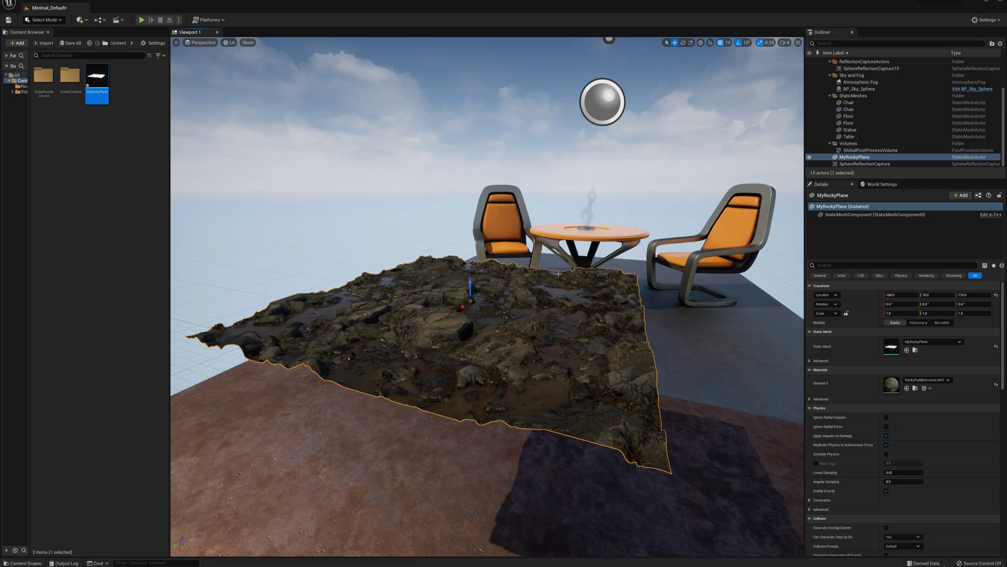
Scale the rocky plane uniformly to 5
mouse_move(682, 315)
right_down()
mouse_move(671, 357)
mouse_move(677, 331)
right_up()
click(912, 312)
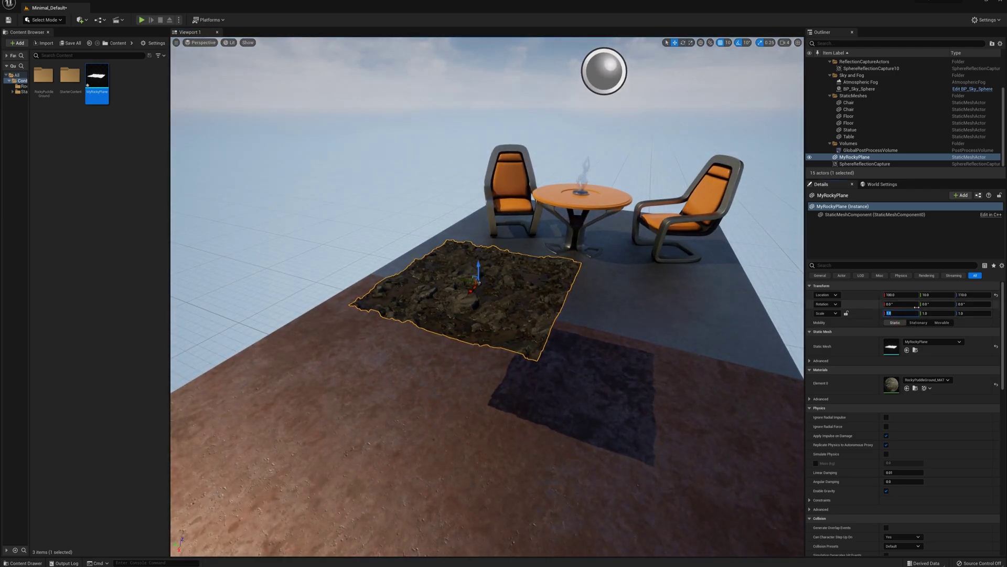
text(5)
key(Return)
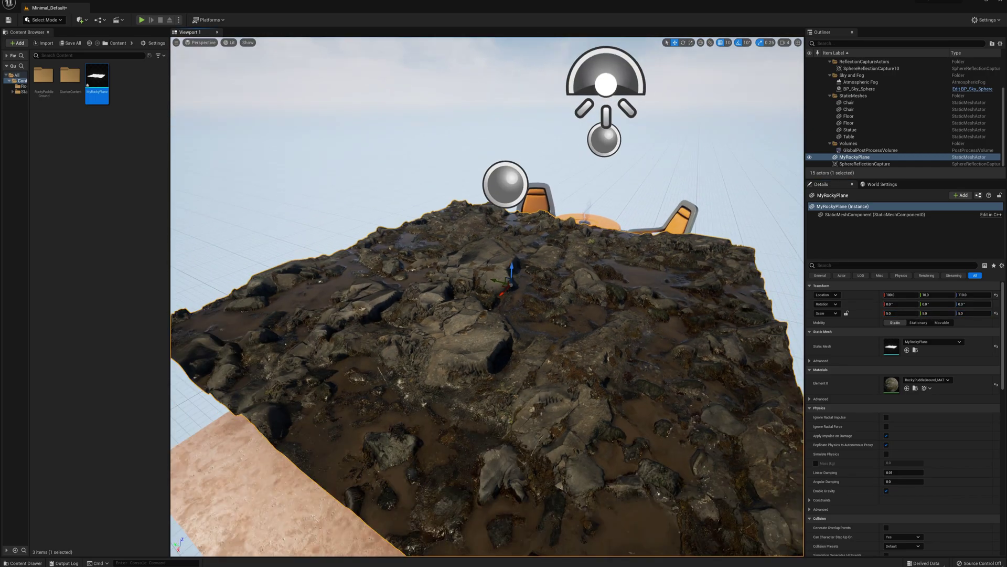
Duplicate the rocky plane end to end, copy both planes sideways to form a two-by-two ground, and clear their selection
right_drag(533, 242, 498, 247)
drag(524, 240, 187, 518)
right_drag(325, 492, 501, 267)
ctrl+click(501, 267)
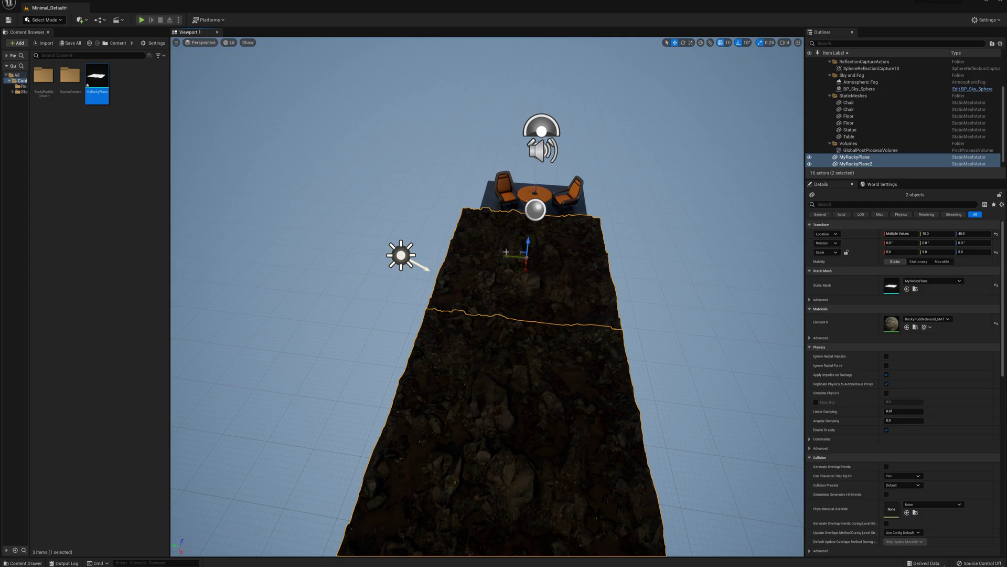
alt+drag(514, 256, 332, 265)
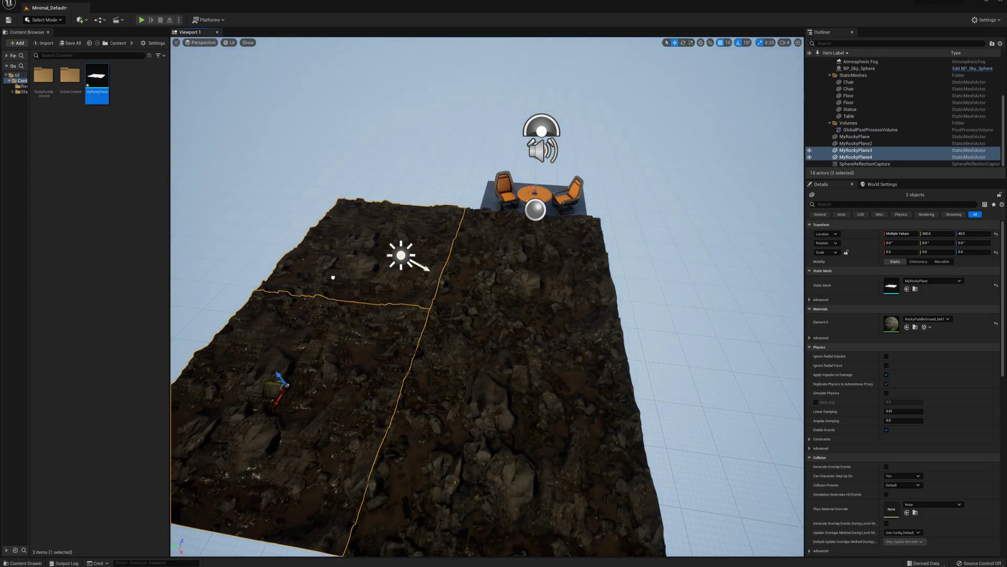
click(677, 256)
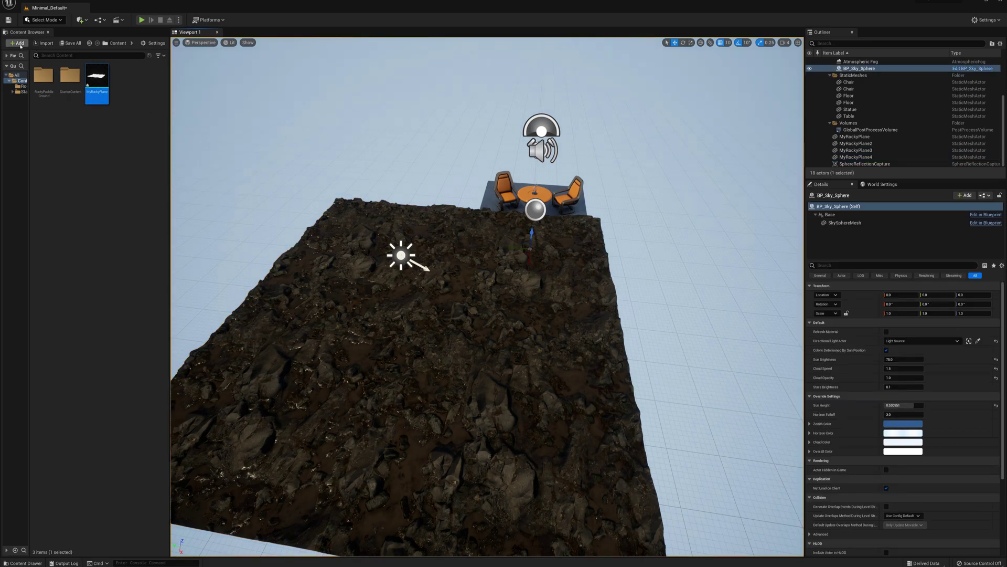
Add the Third Person blueprint feature pack to the project and close the content dialog
click(19, 43)
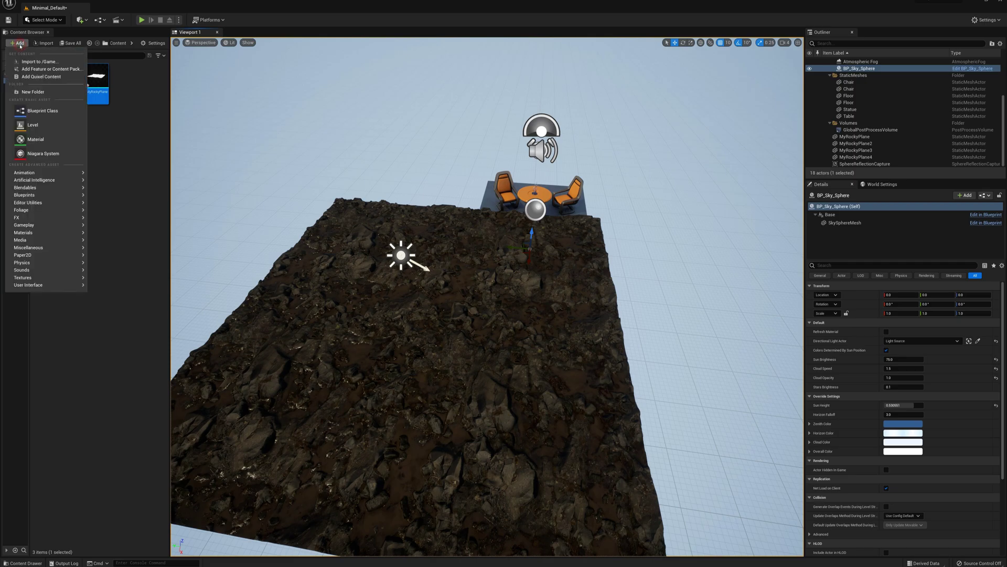
click(47, 72)
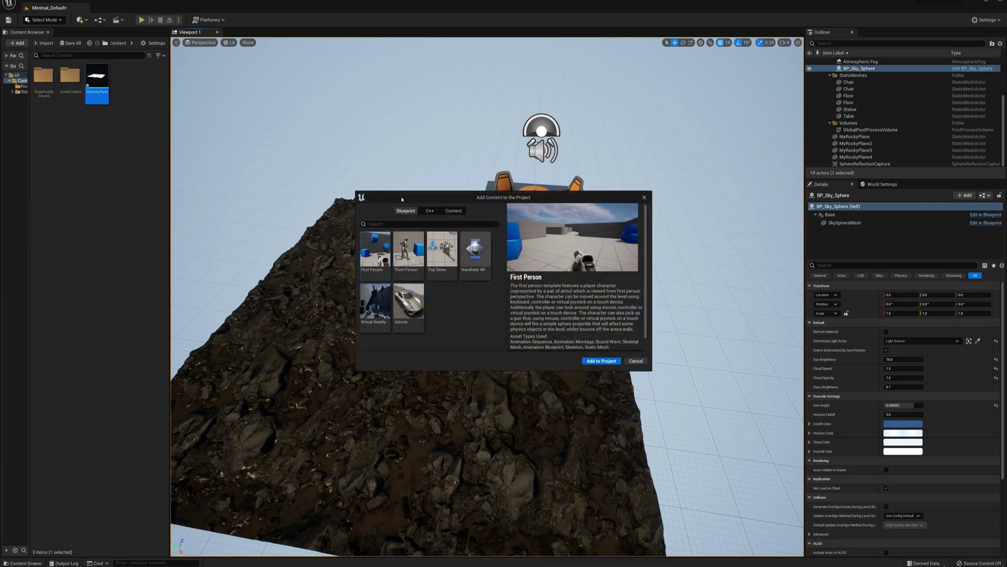
click(422, 268)
click(602, 361)
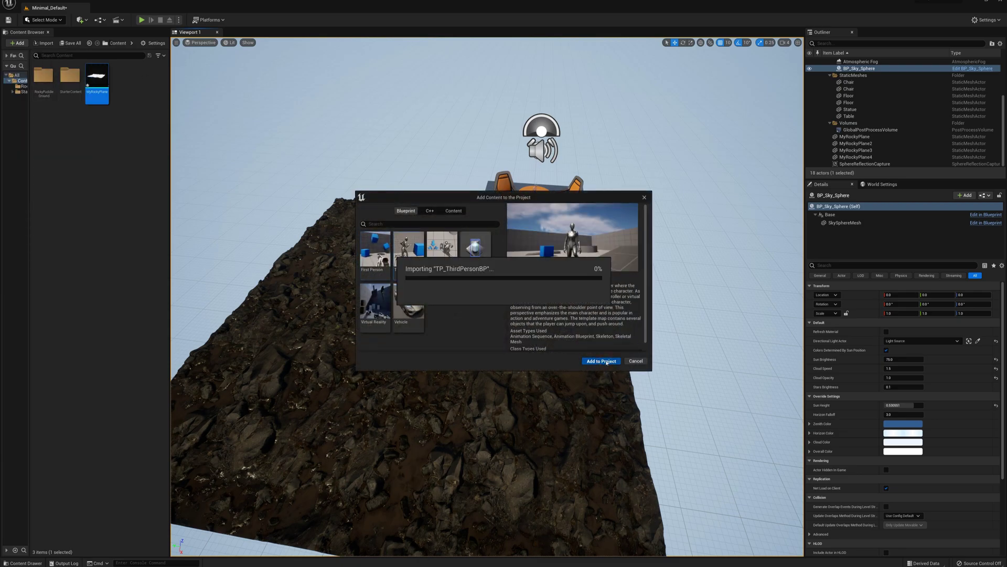
click(644, 197)
Place BP_ThirdPersonCharacter on the rocky ground near the table and set its Auto Possess Player to Player 0
drag(43, 83, 578, 229)
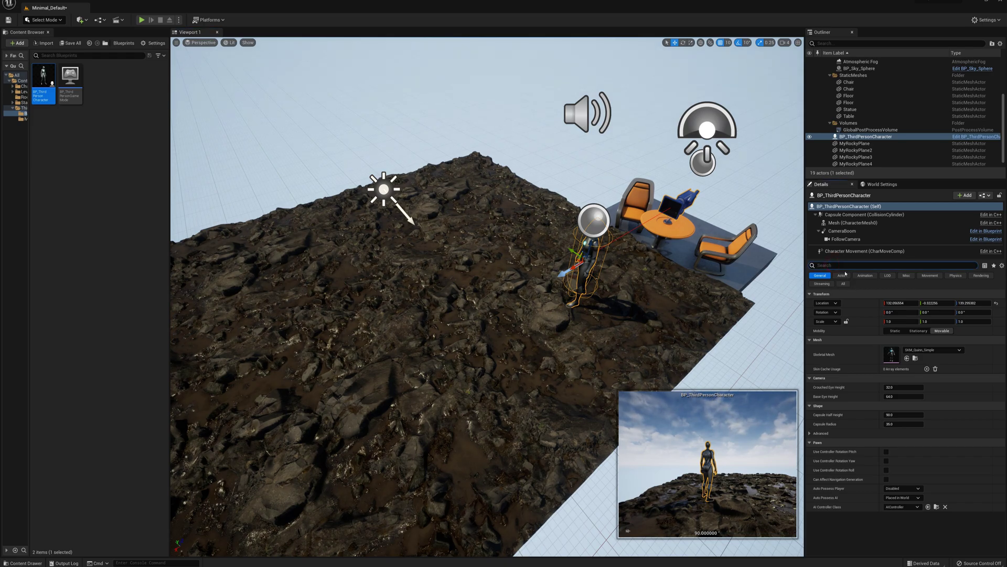
text(sses)
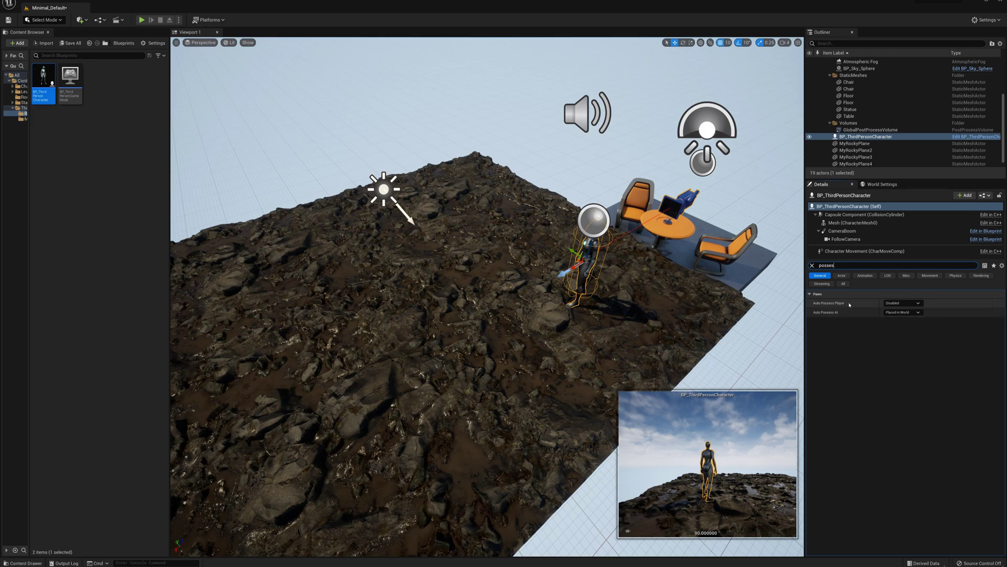
click(901, 307)
click(902, 319)
Open the MyRockyPlane mesh, assign MyRockyPlane as its Complex Collision Mesh, and set Collision Complexity to Use Complex Collision As Simple
click(21, 81)
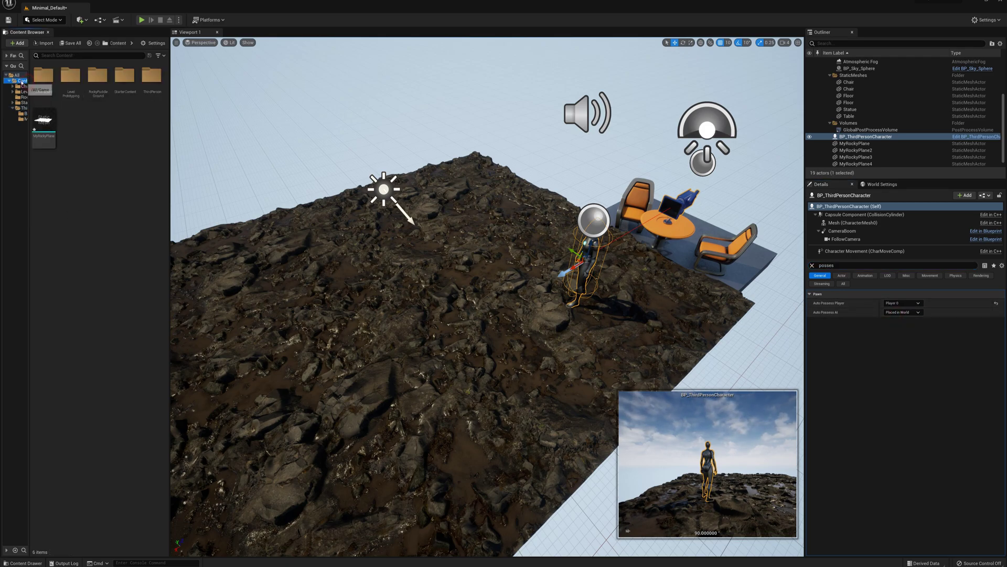
double_click(43, 122)
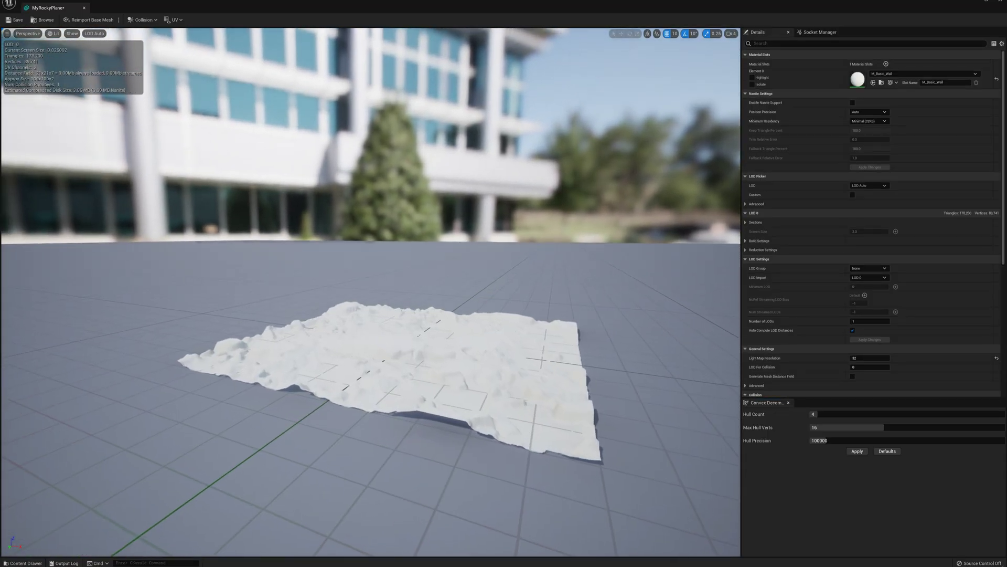
click(772, 43)
text(comple)
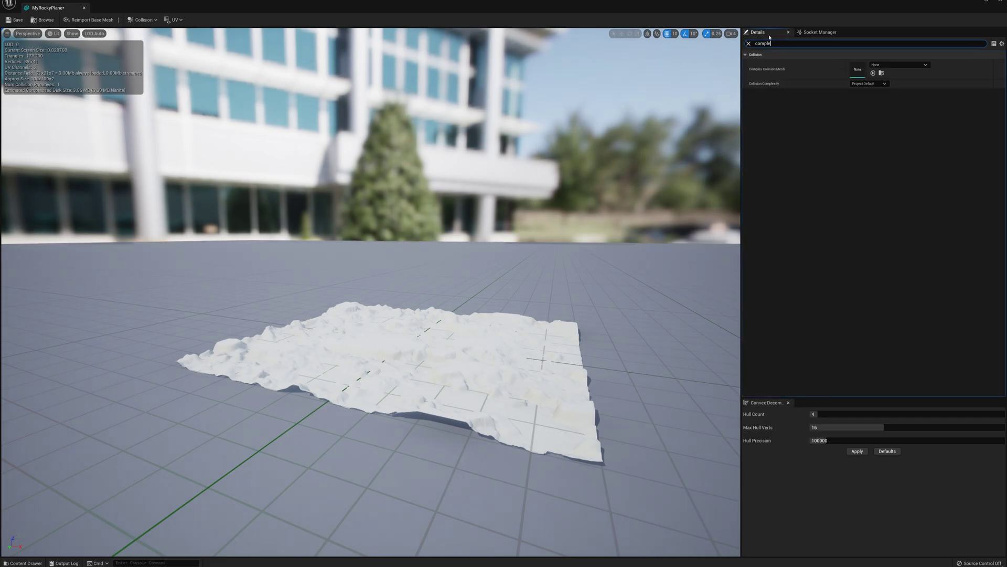
click(892, 65)
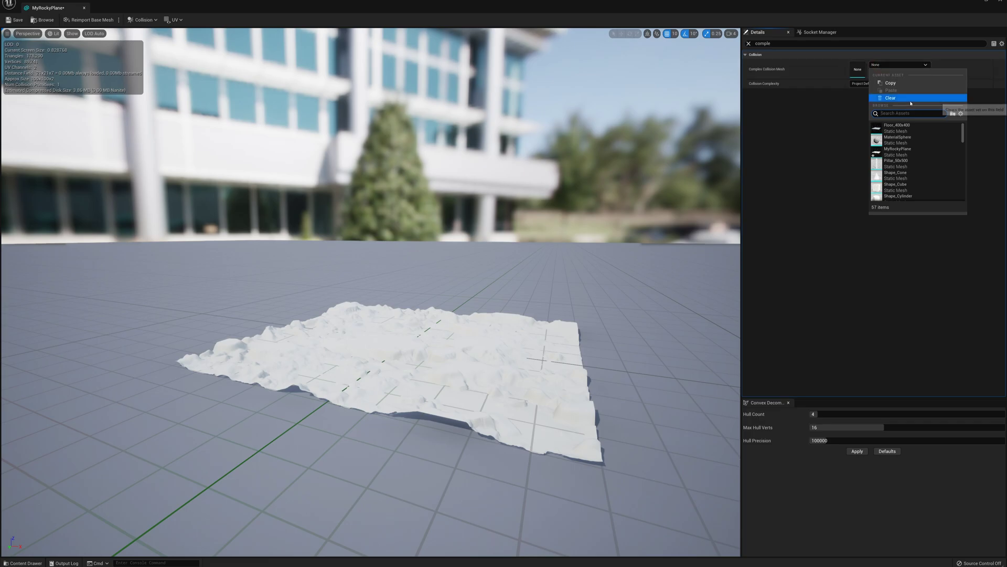
click(903, 147)
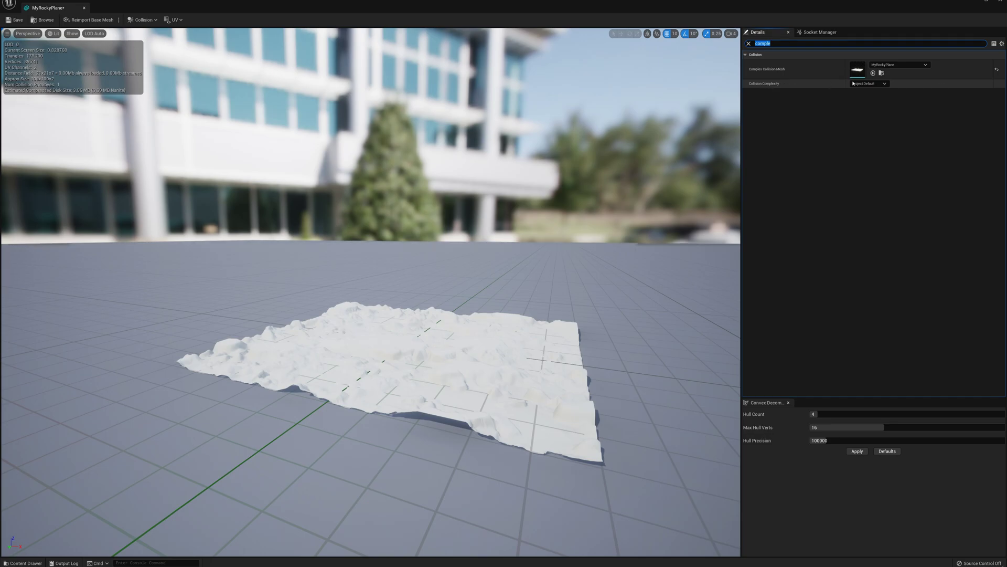
click(870, 84)
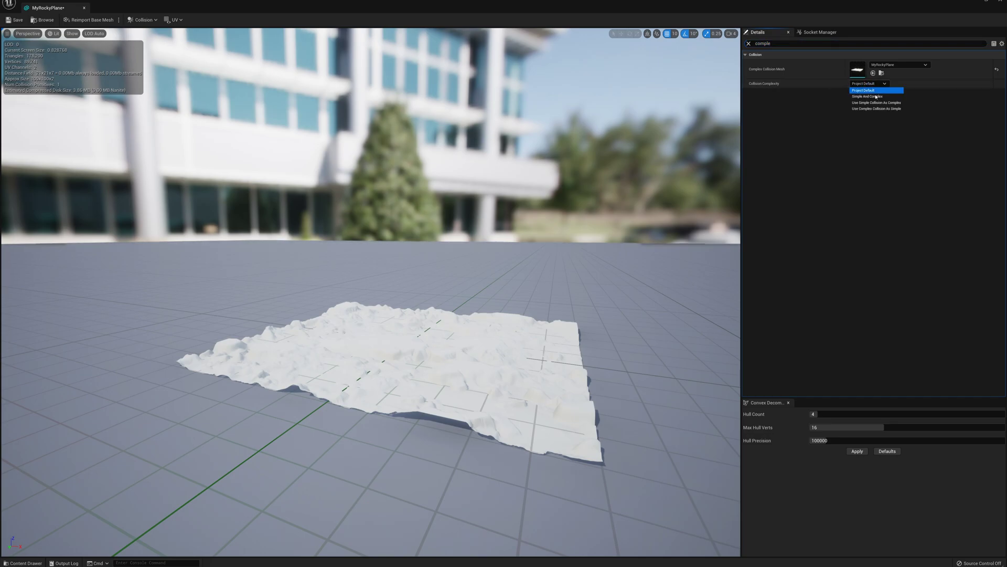
click(855, 115)
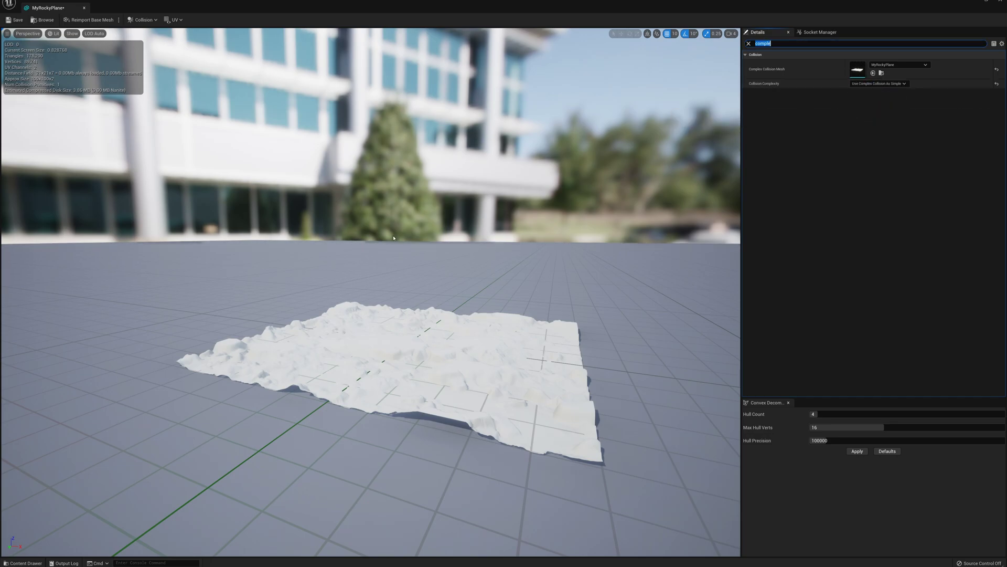
Display the mesh's complex collision, inspect how closely it follows the rocky surface, and close the mesh editor
click(72, 33)
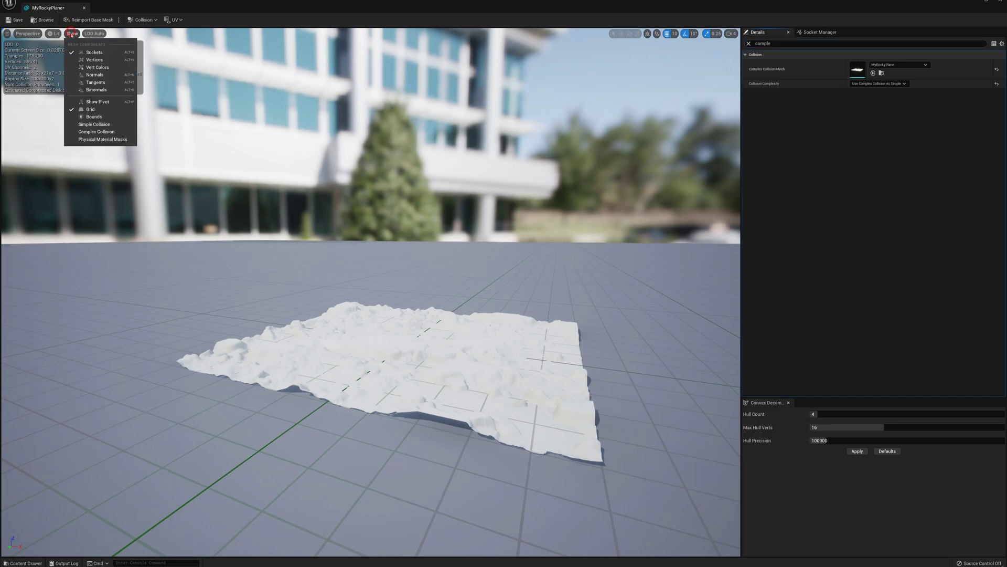
click(96, 132)
drag(96, 132, 110, 110)
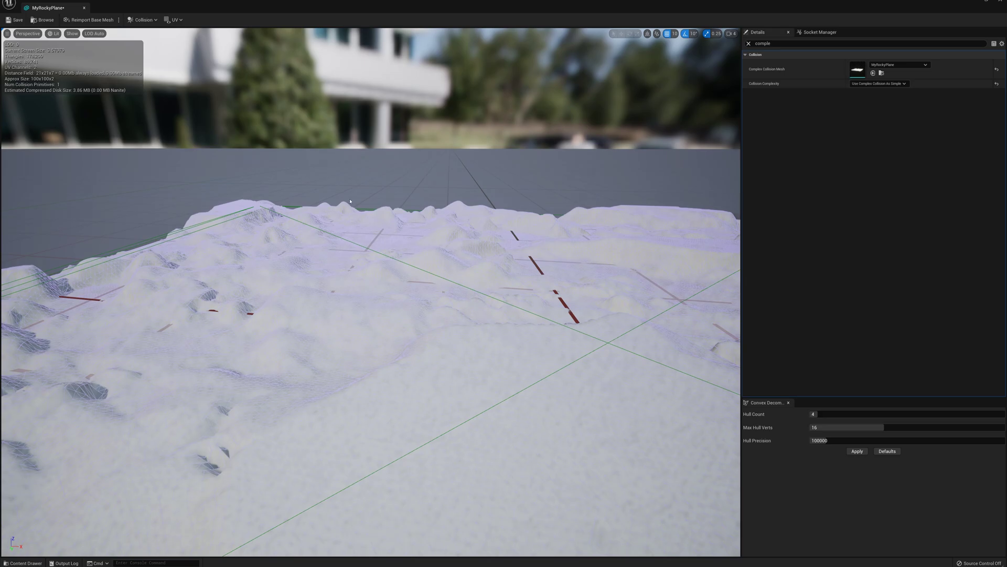
drag(350, 201, 389, 262)
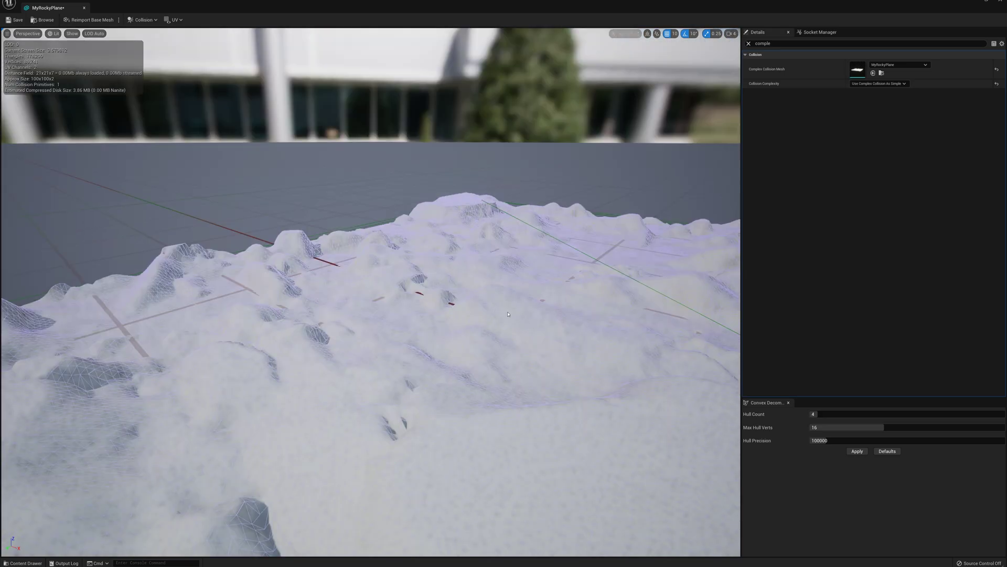
scroll(516, 316, down, 10)
scroll(515, 316, up, 10)
scroll(493, 305, down, 10)
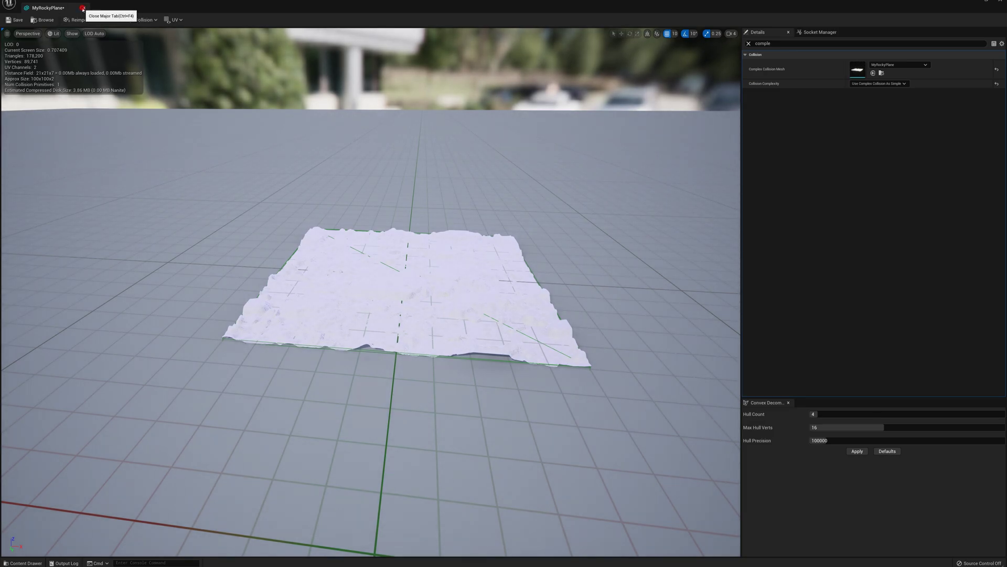
click(83, 8)
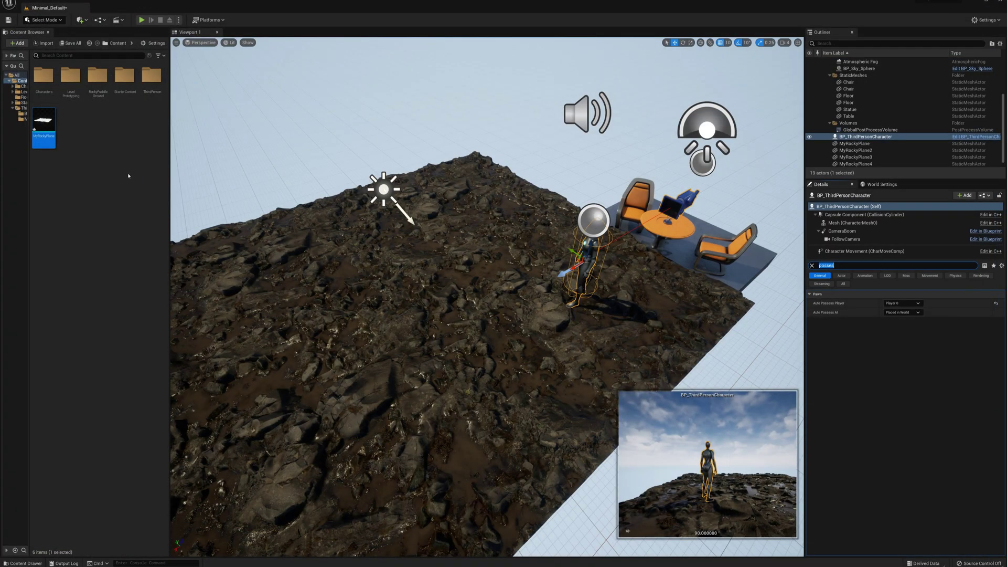
Enable Nanite for the MyRockyPlane mesh asset
right_click(44, 120)
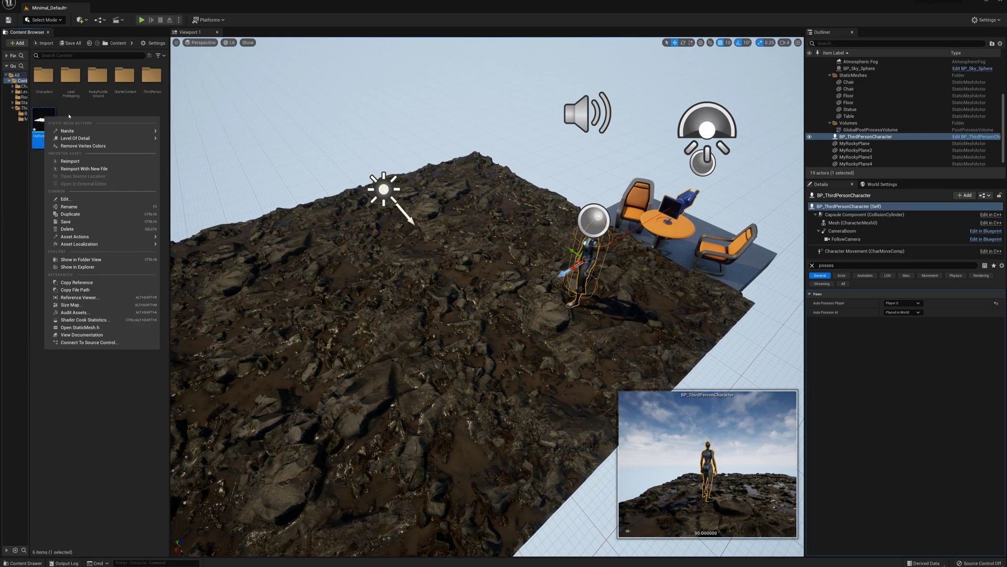
click(176, 132)
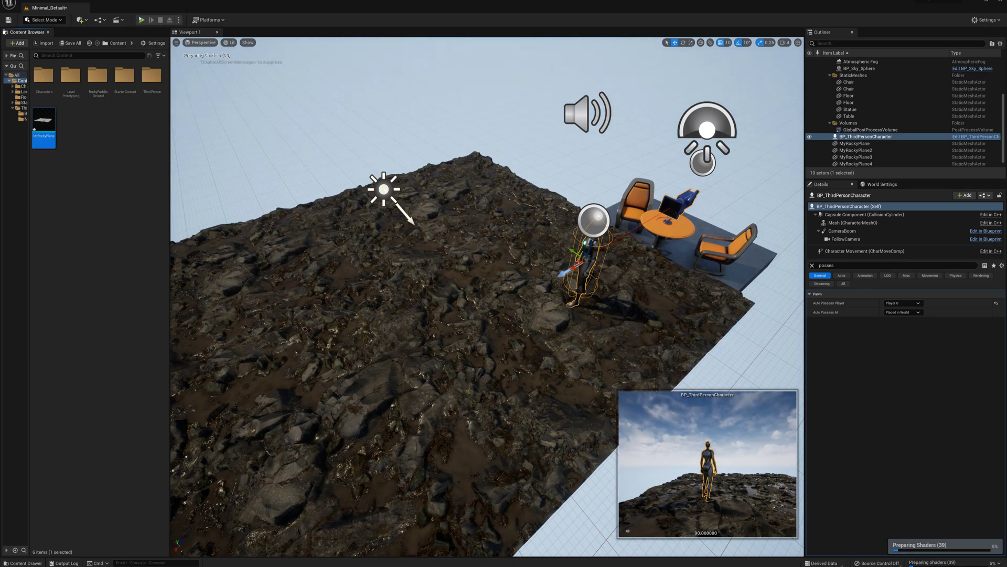
Play the level and walk the third-person character around the rocky ground to check its collision
click(141, 20)
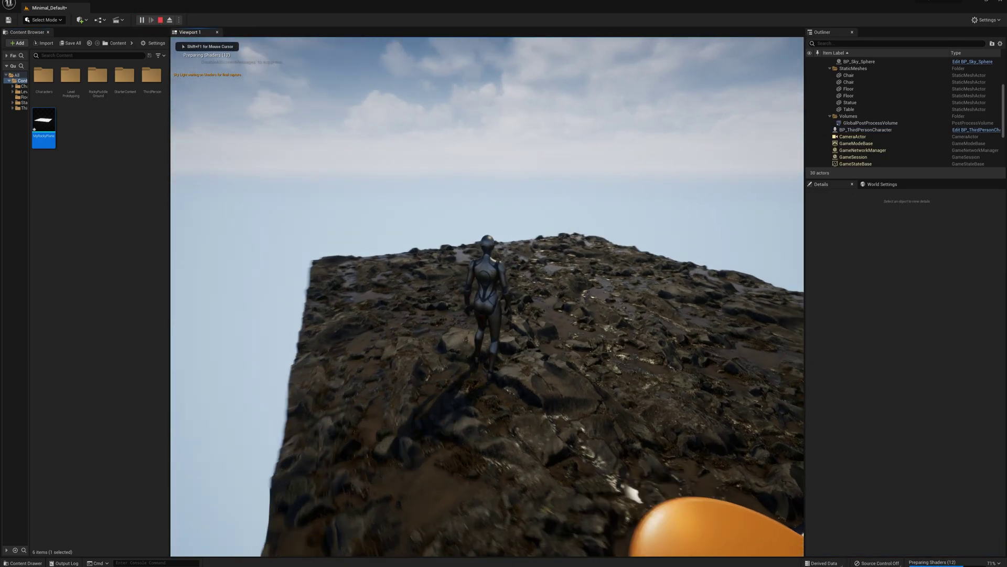
key(w)
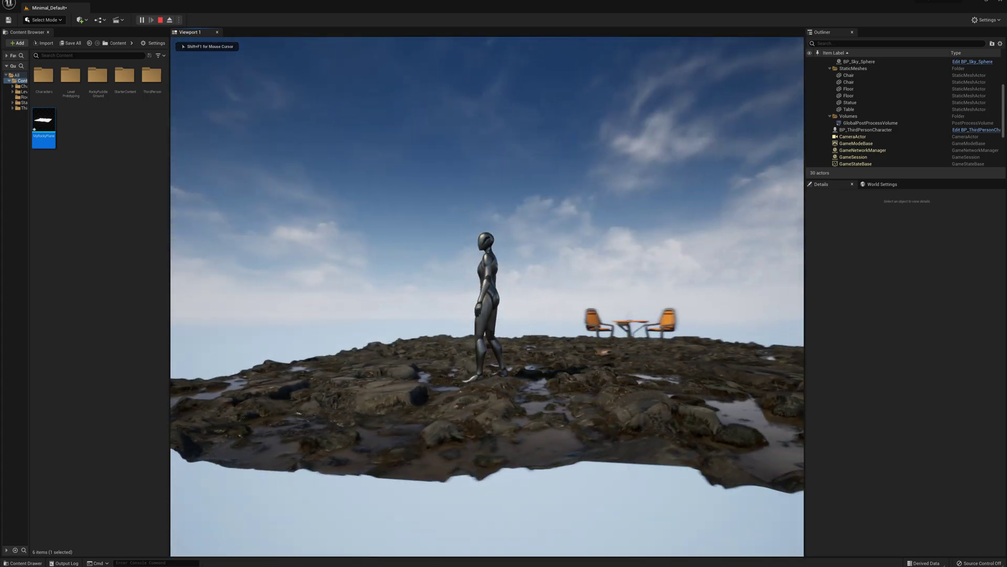
key(w)
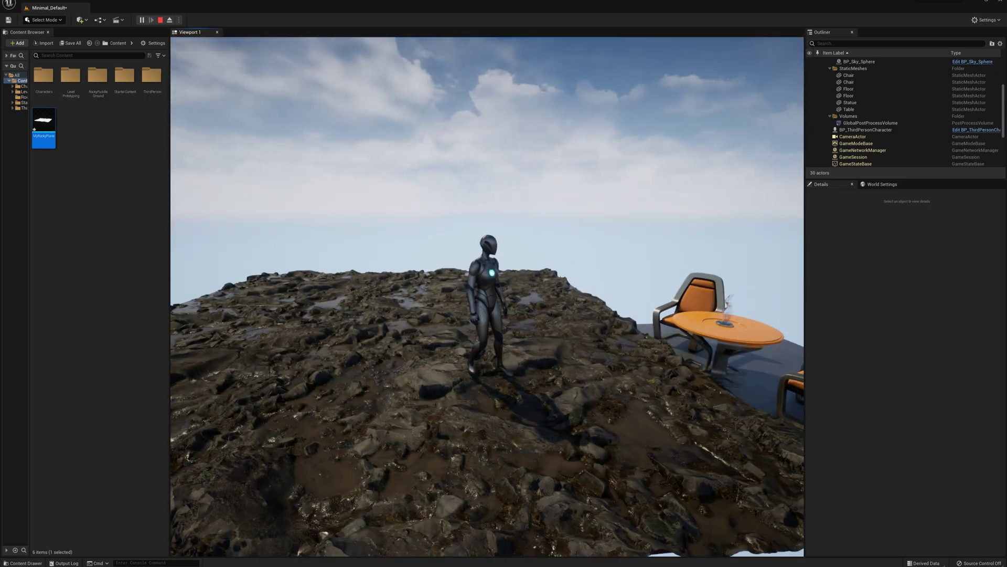
key(w)
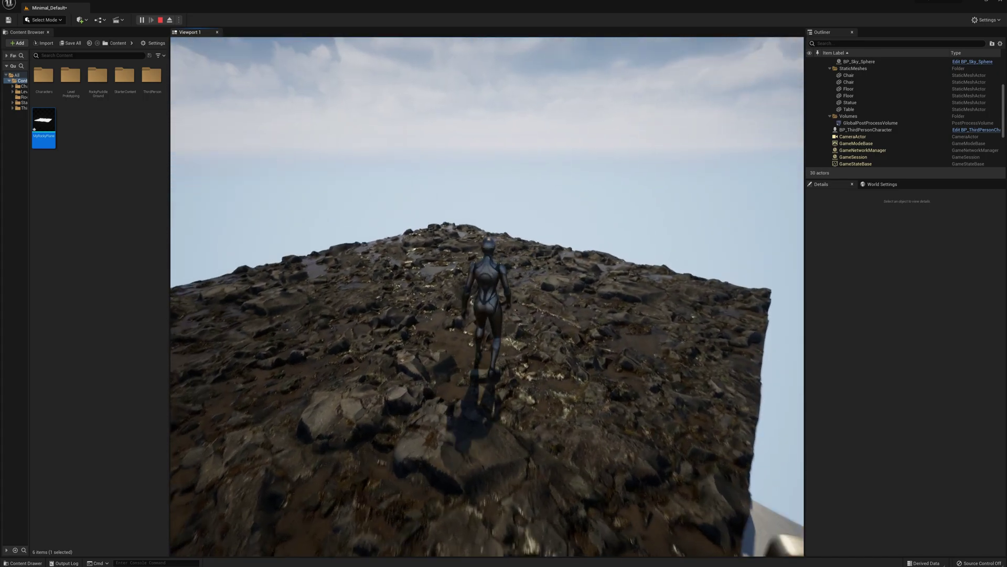
key(w)
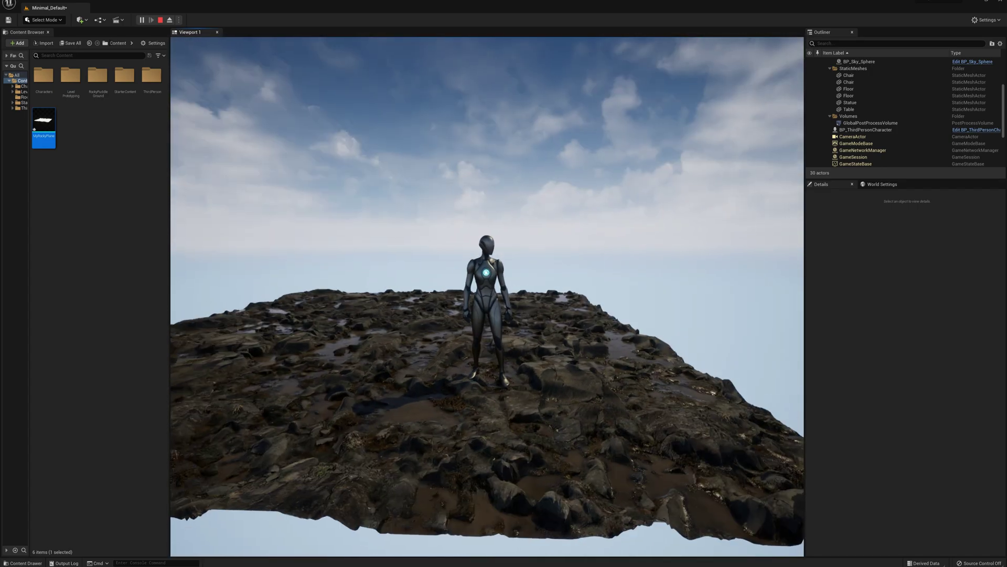
key(w)
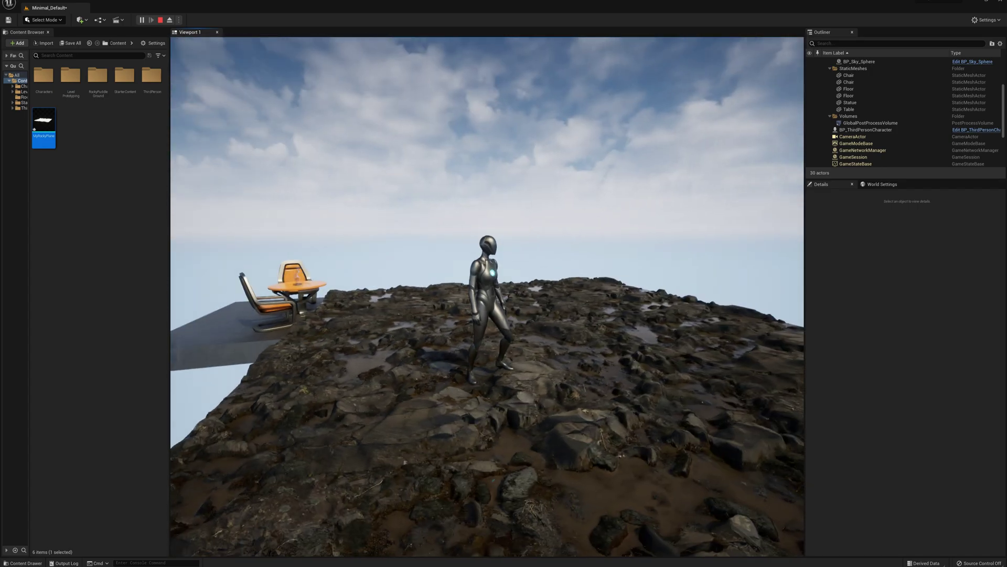
key(w)
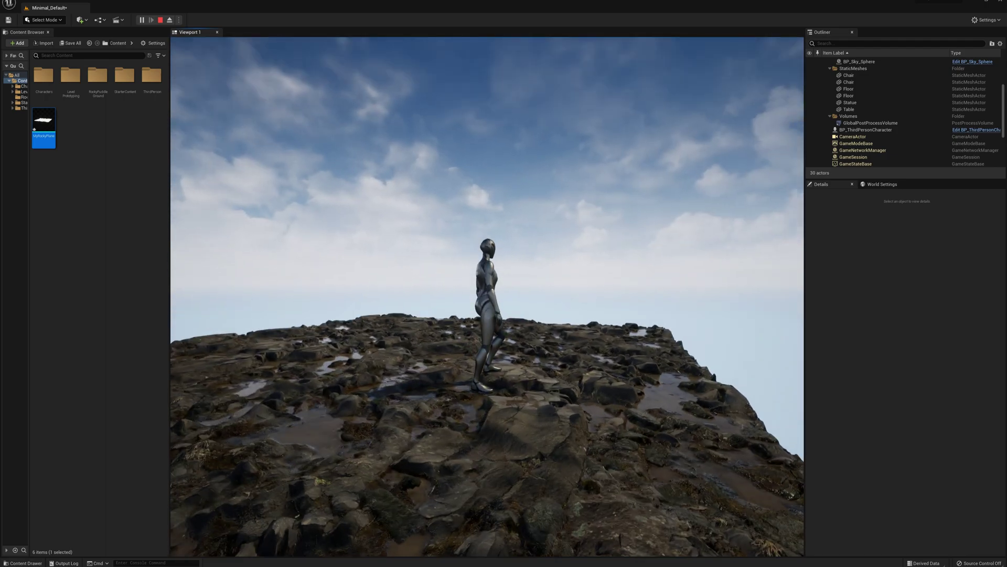
key(w)
key(s)
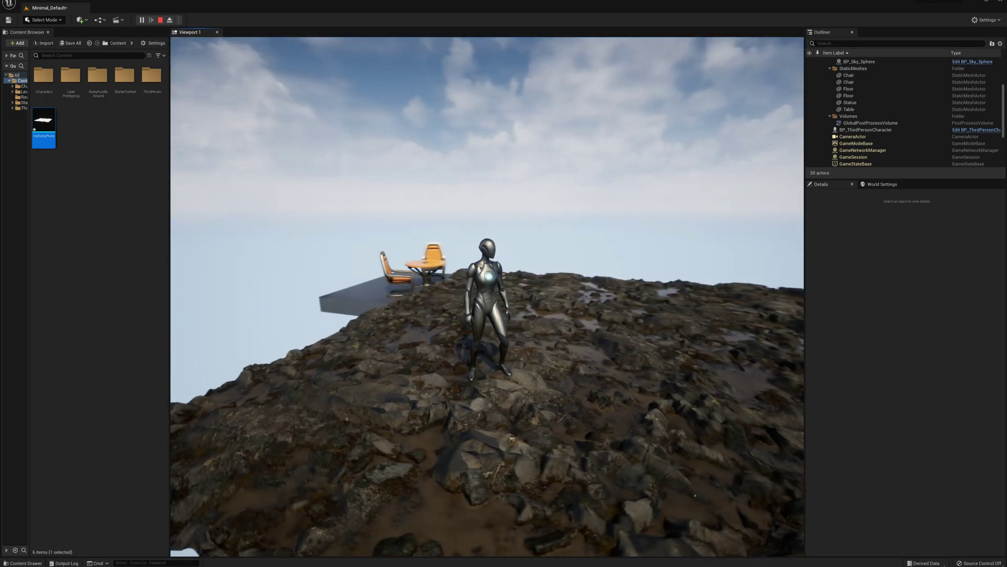
key(w)
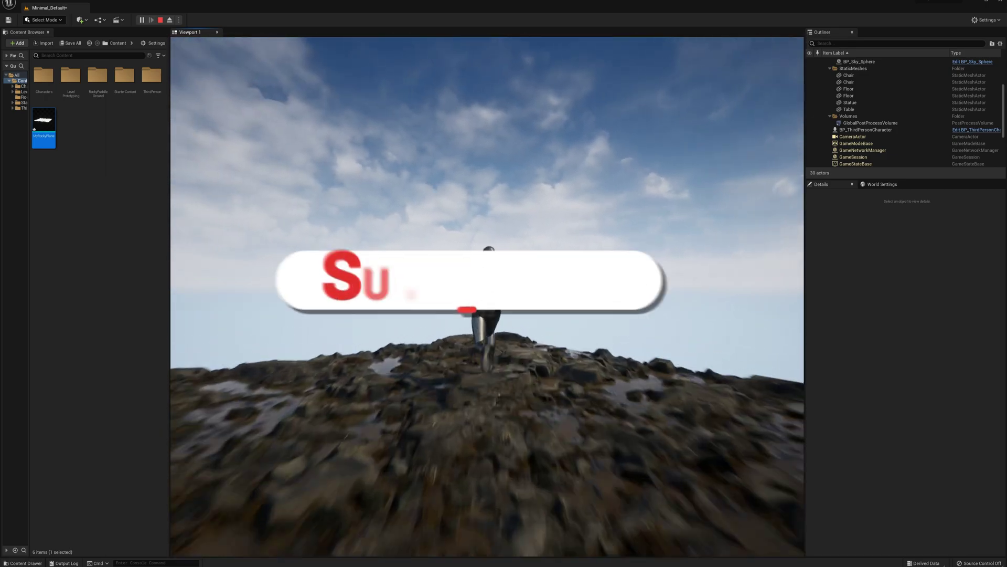
key(w)
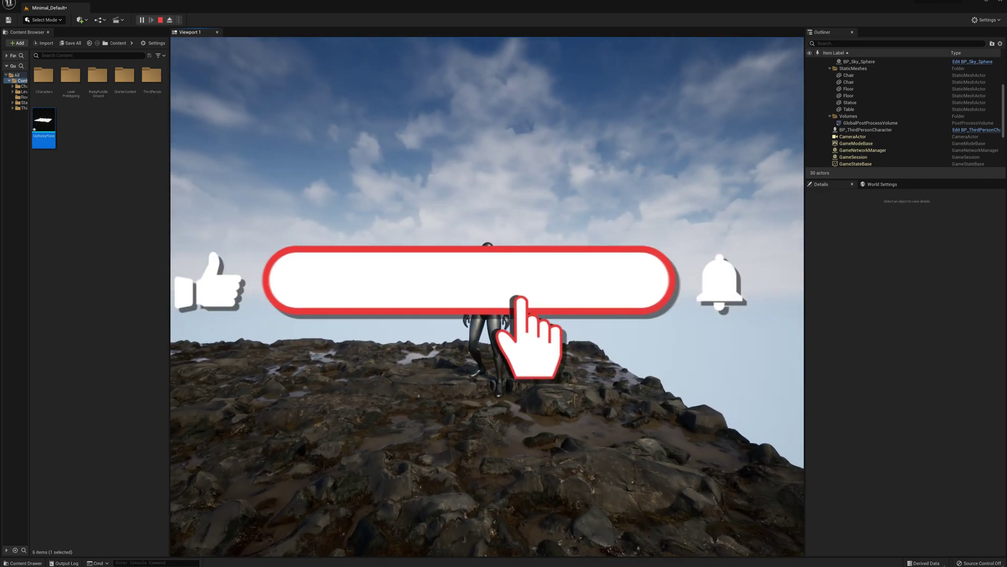
key(w)
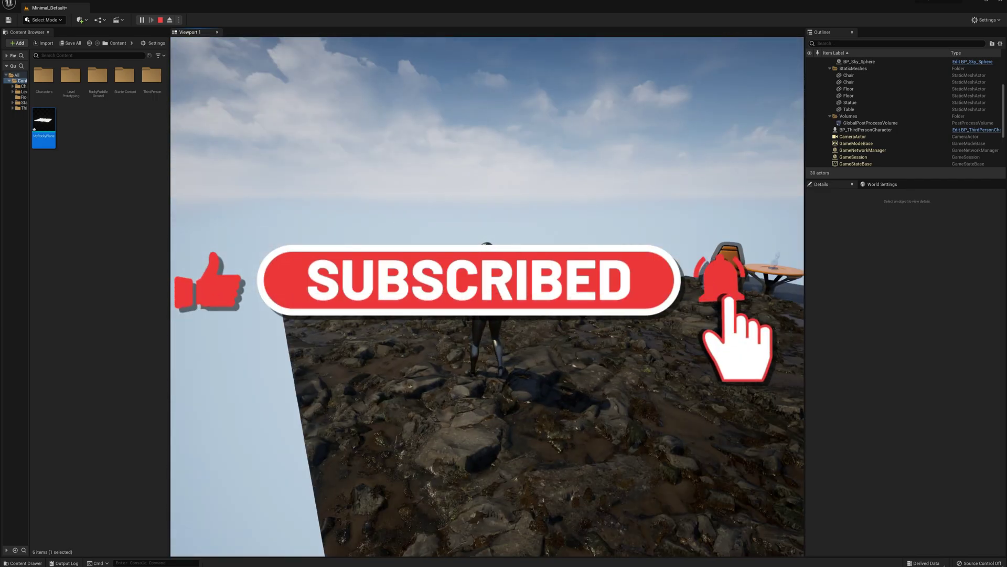